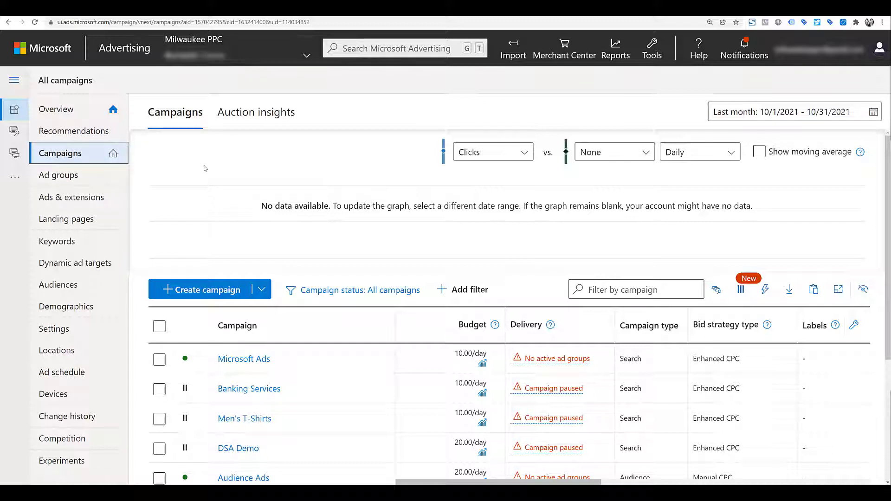
# Open the account's ad extensions and show the Filter Link Extensions view
pyautogui.click(103, 200)
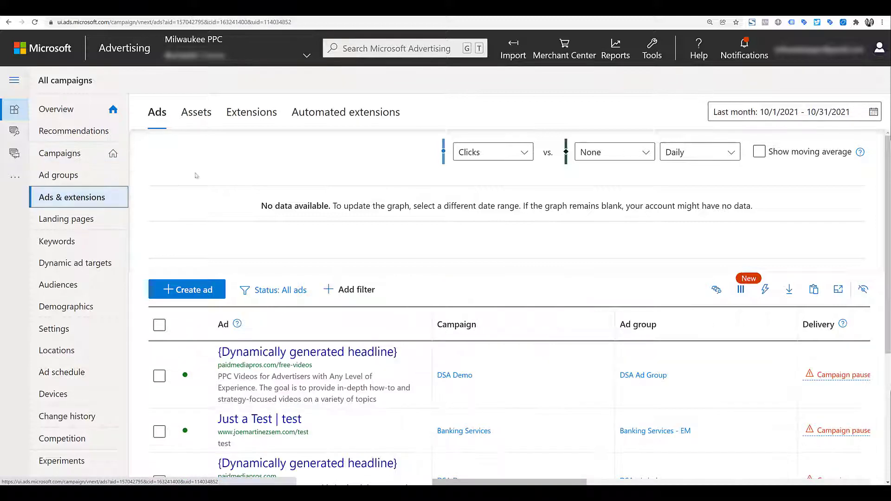
pyautogui.click(246, 122)
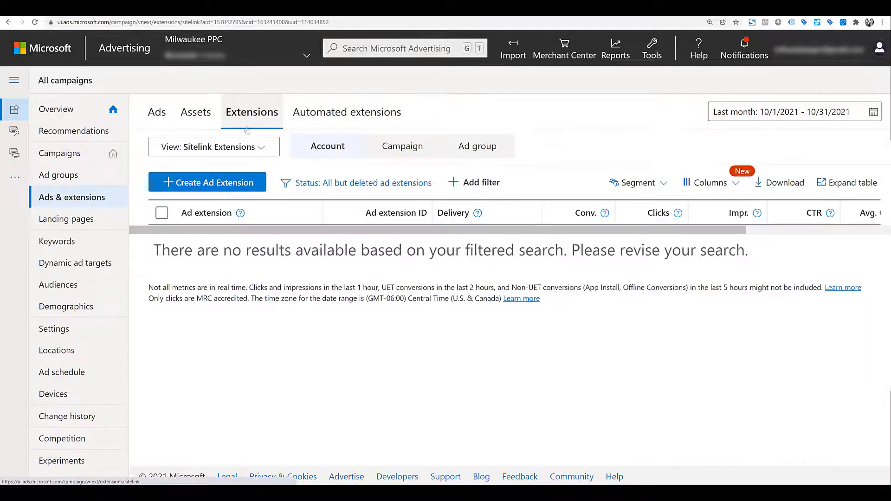
pyautogui.click(250, 152)
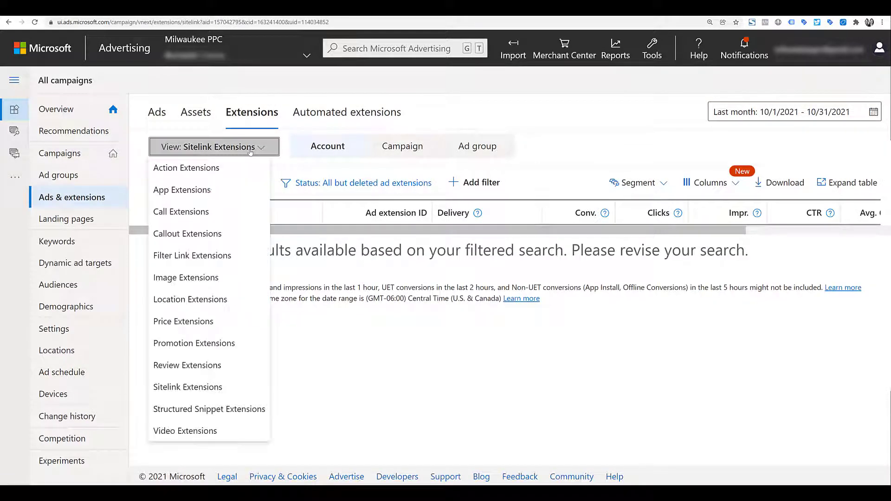
pyautogui.click(245, 256)
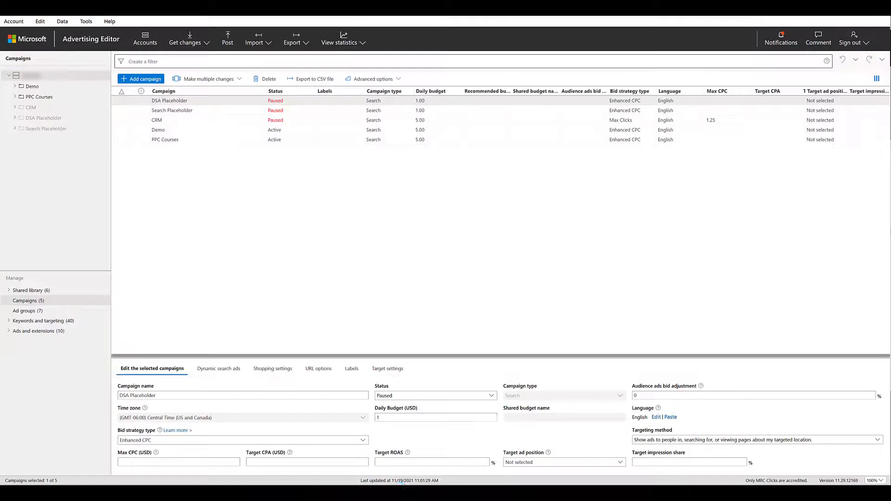
# Switch to Microsoft Advertising Editor and expand the Ads and extensions category
pyautogui.click(9, 332)
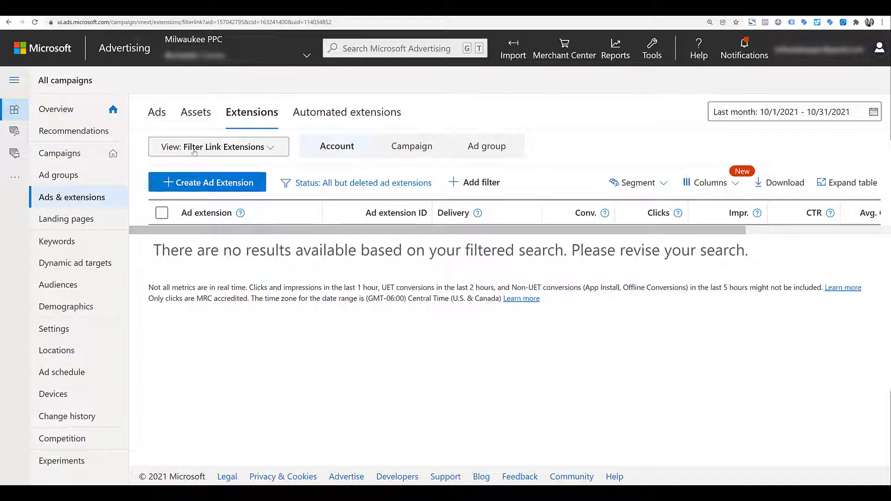
# In Microsoft Advertising online, start a new account-level filter link extension with English as the language and Brands as the header
pyautogui.click(215, 185)
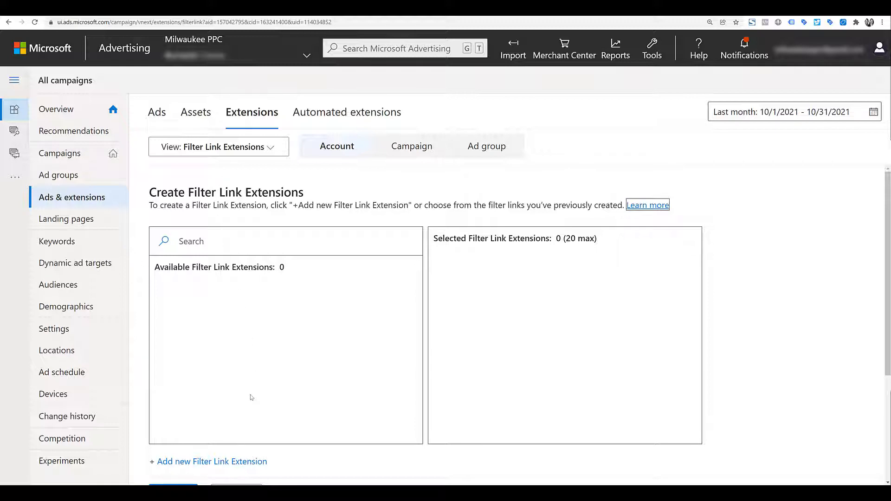
pyautogui.click(240, 462)
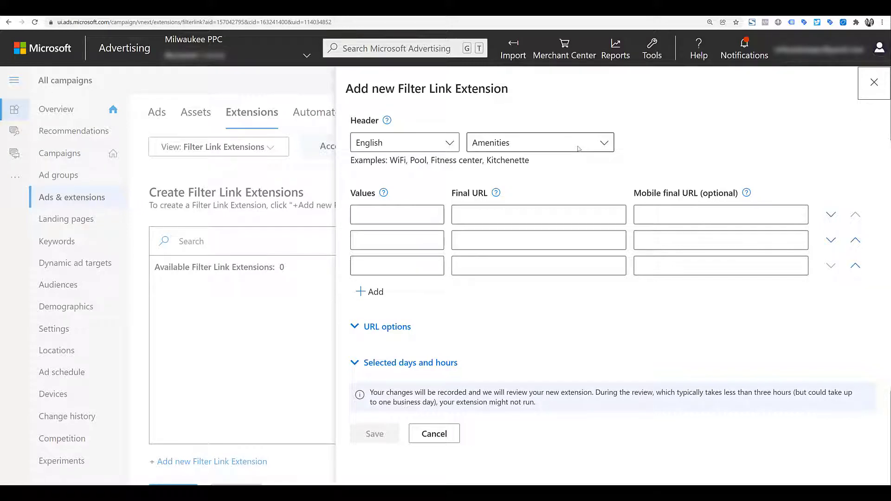
pyautogui.click(445, 145)
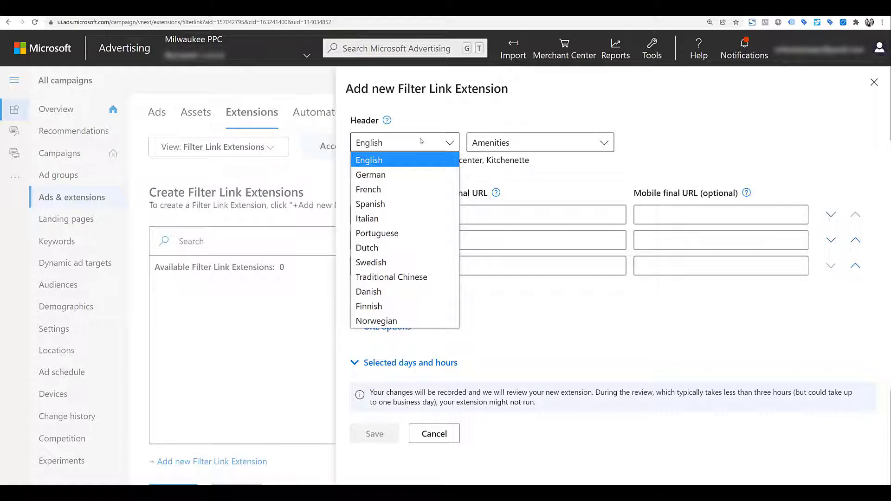
pyautogui.click(450, 126)
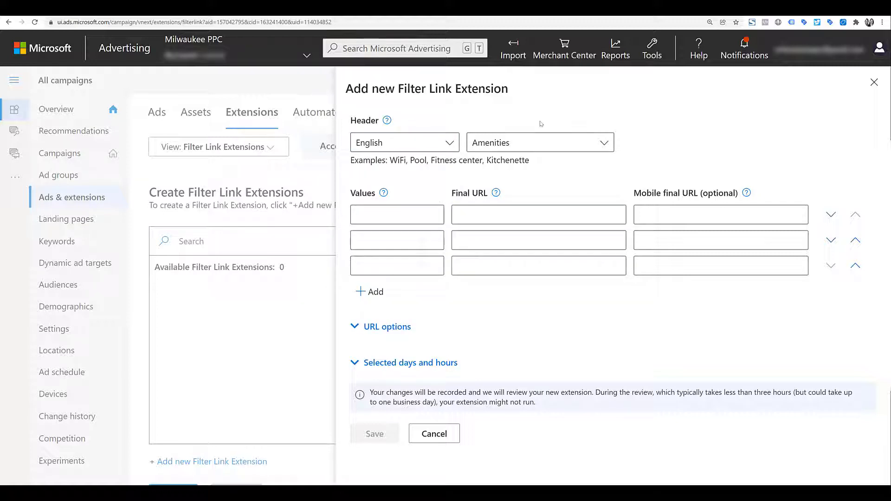
pyautogui.click(549, 141)
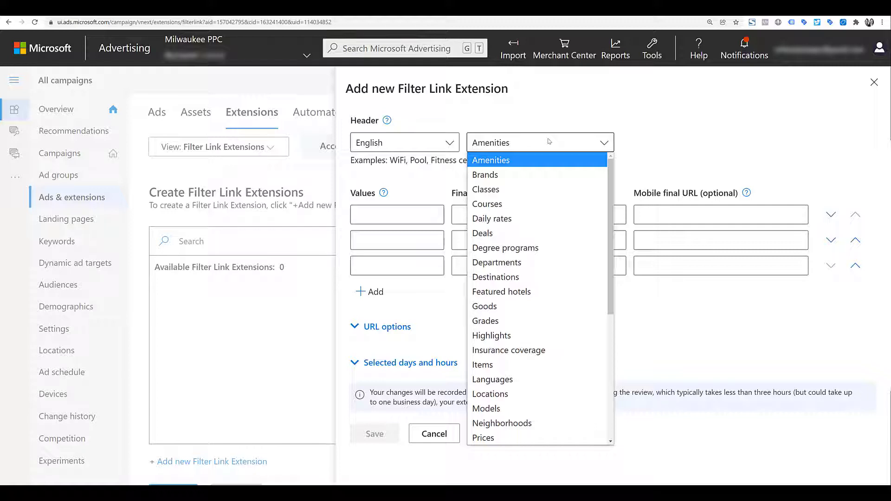
pyautogui.scroll(-5, 557, 179)
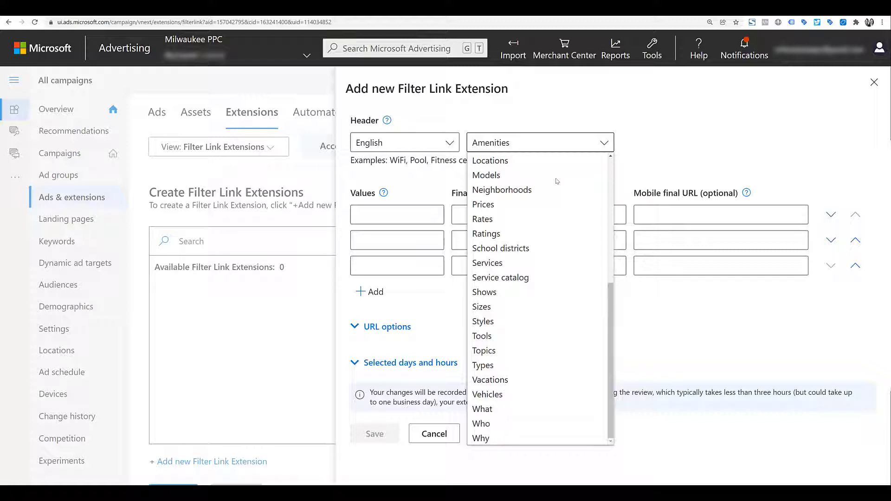
pyautogui.scroll(5, 556, 180)
pyautogui.click(543, 173)
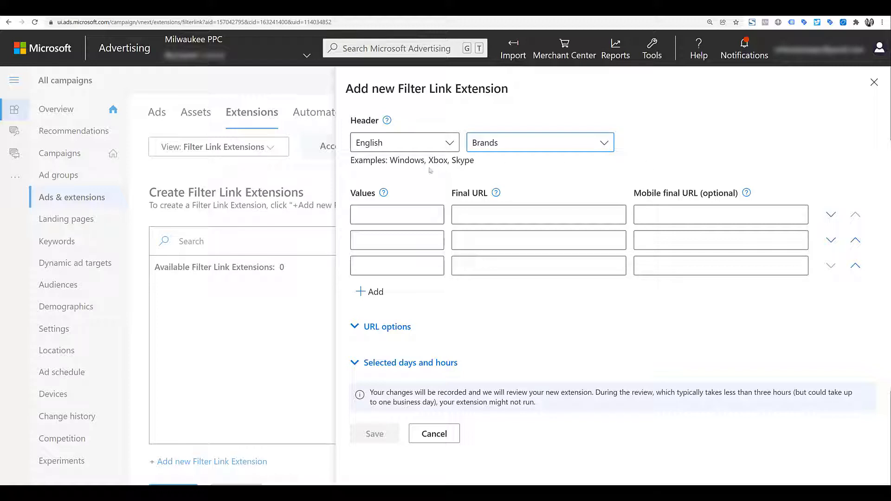
# Enter Star Wars, Doctor Who and Marvel as the three values of the Brands filter link extension
pyautogui.click(416, 213)
pyautogui.write('Star Wars')
pyautogui.click(397, 240)
pyautogui.write('Doctor Who')
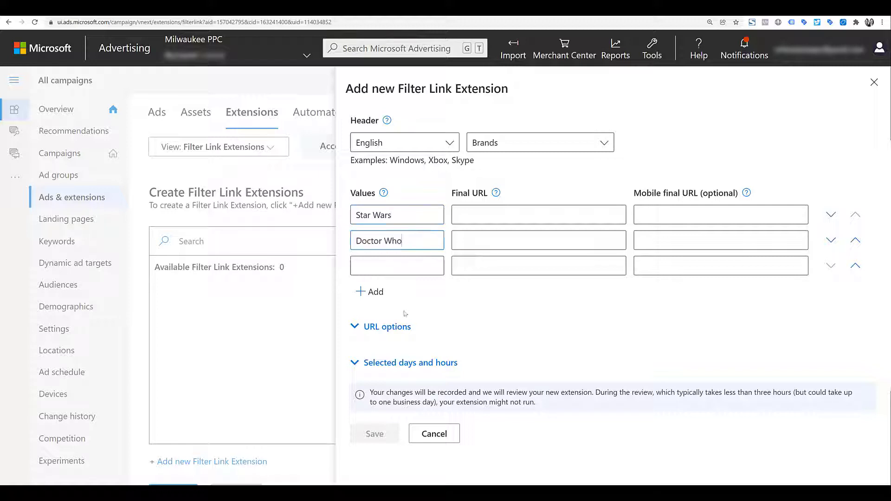
pyautogui.click(397, 266)
pyautogui.write('Marvel')
# Fill the Final URLs for Star Wars, Doctor Who and Marvel with their shop-by-license page addresses copied from the Her Universe website
pyautogui.click(195, 22)
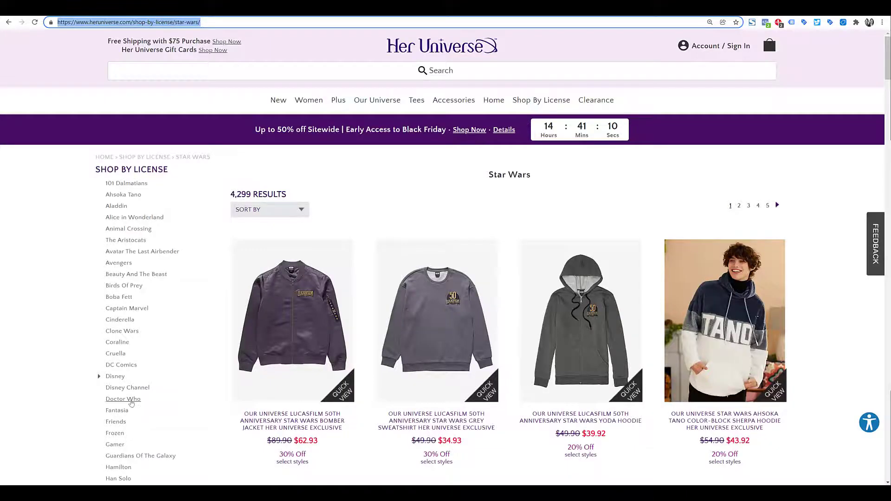
pyautogui.click(123, 400)
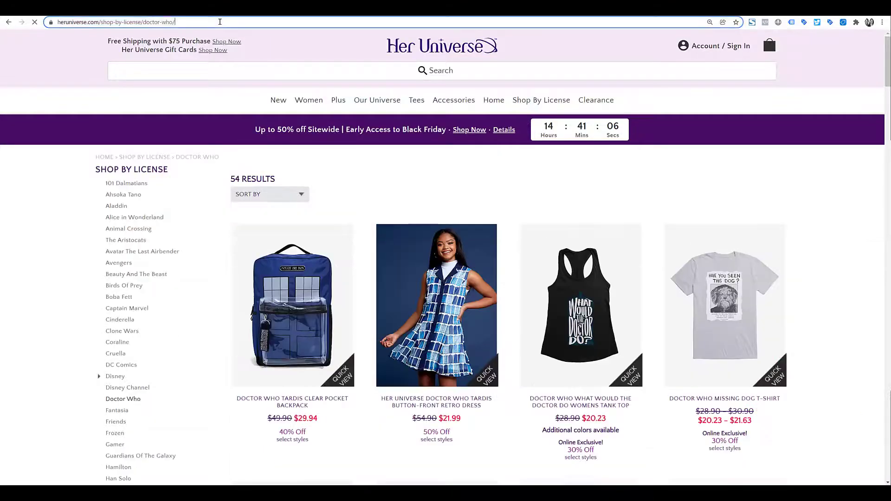
pyautogui.click(213, 21)
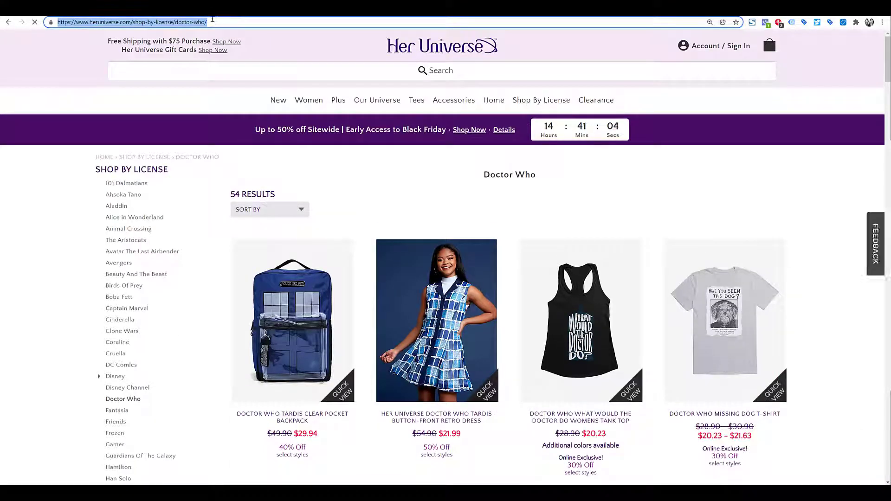
pyautogui.hotkey('ctrl', 'c')
pyautogui.hotkey('alt', 'Tab')
pyautogui.hotkey('ctrl', 'v')
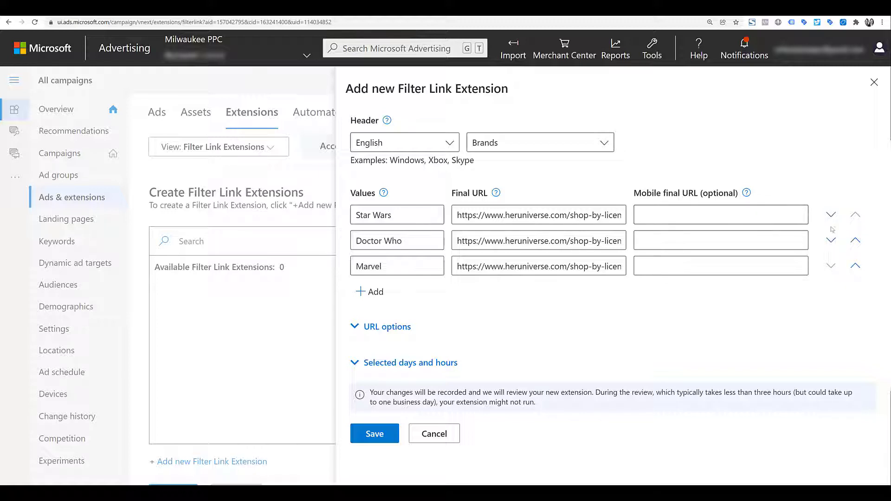
# Move the Doctor Who value above Star Wars in the extension's value order
pyautogui.click(855, 240)
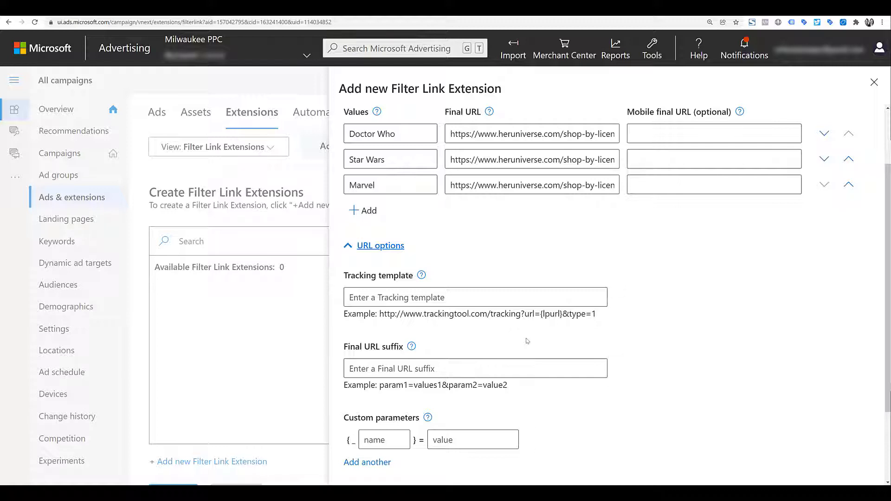
# Review the URL options and the date and schedule settings, and save the Brands filter link extension
pyautogui.click(390, 246)
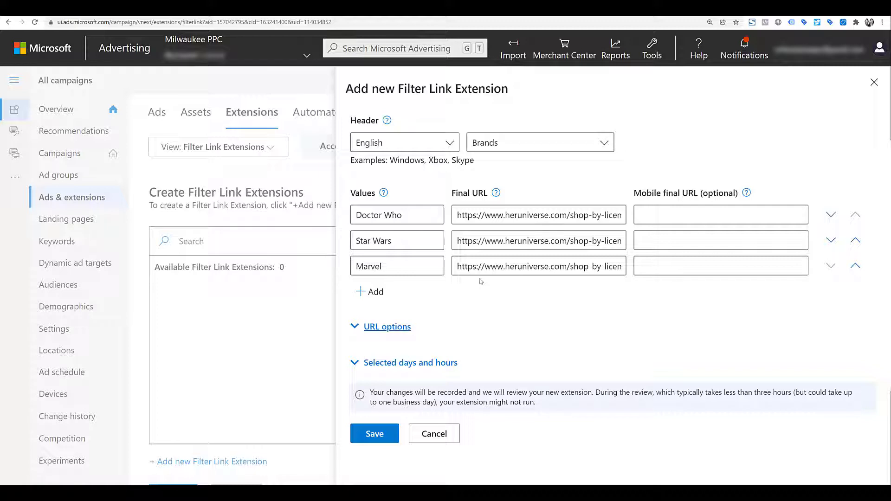
pyautogui.click(435, 364)
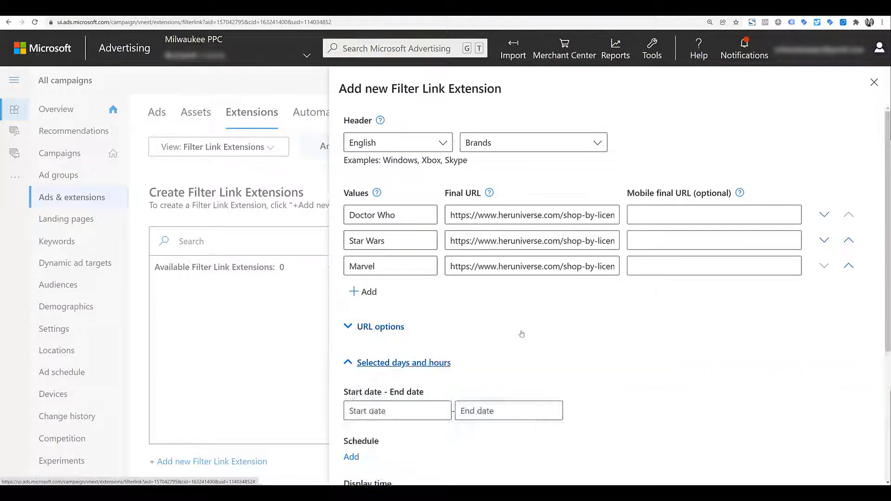
pyautogui.scroll(-3, 521, 332)
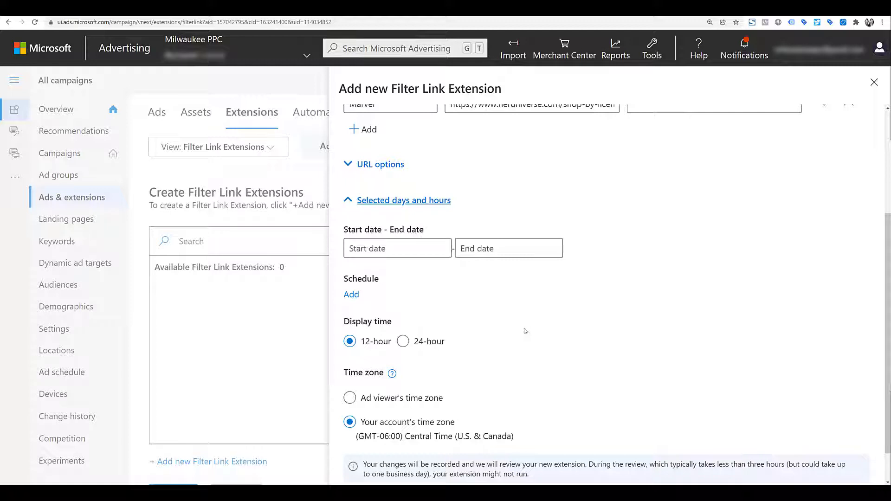
pyautogui.click(380, 204)
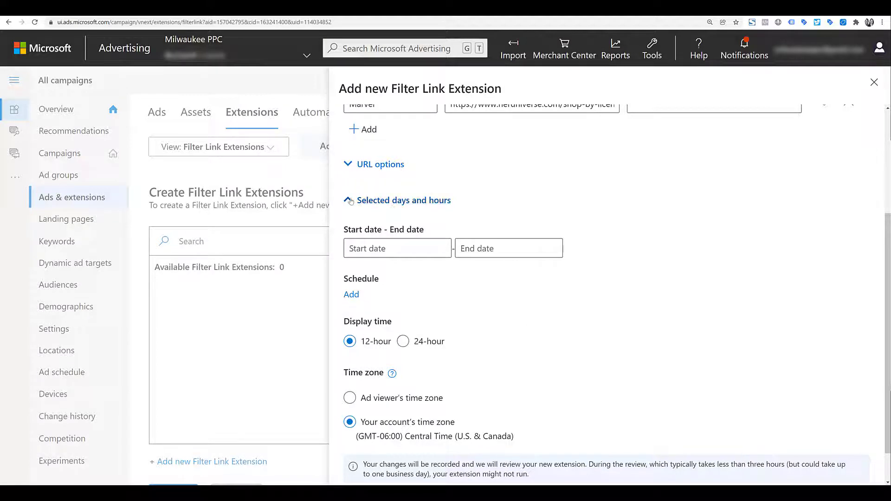
pyautogui.click(386, 437)
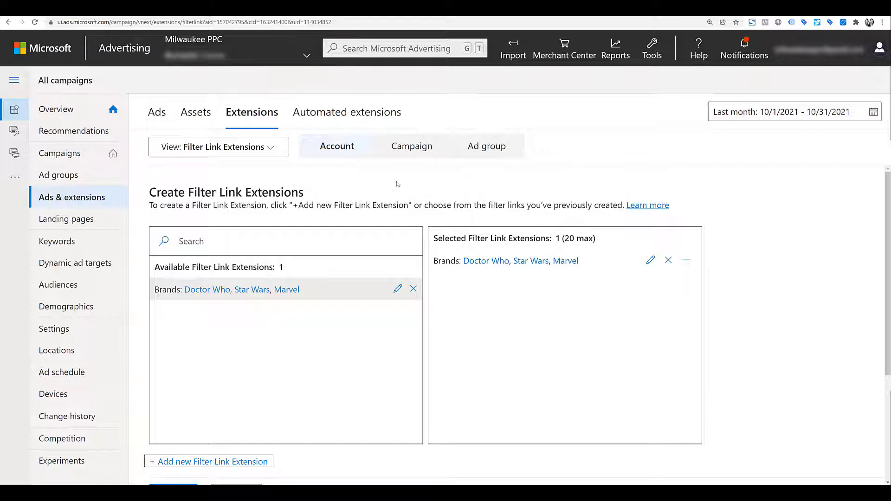
pyautogui.hotkey('ctrl', 'Tab')
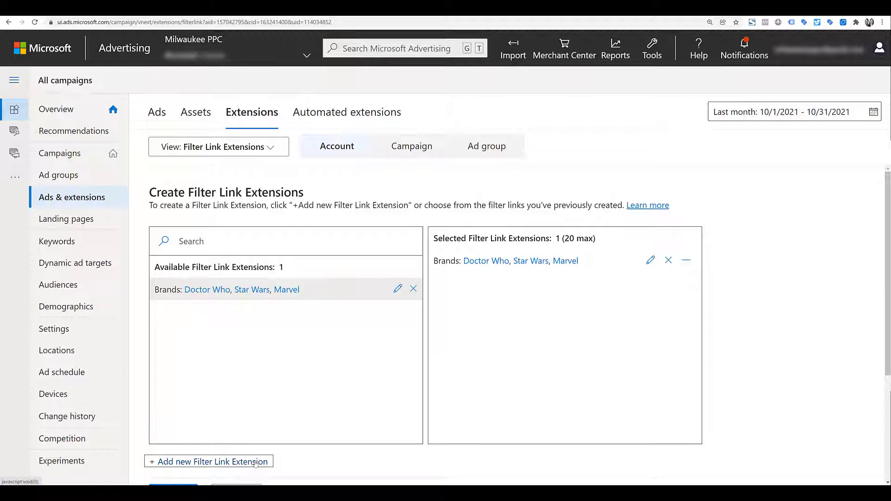
pyautogui.click(212, 462)
pyautogui.click(502, 146)
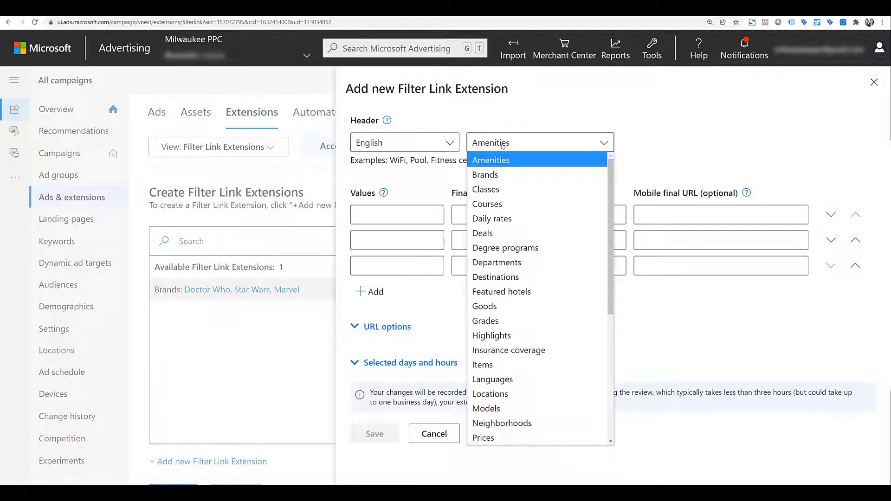
pyautogui.write('dep')
pyautogui.press('Return')
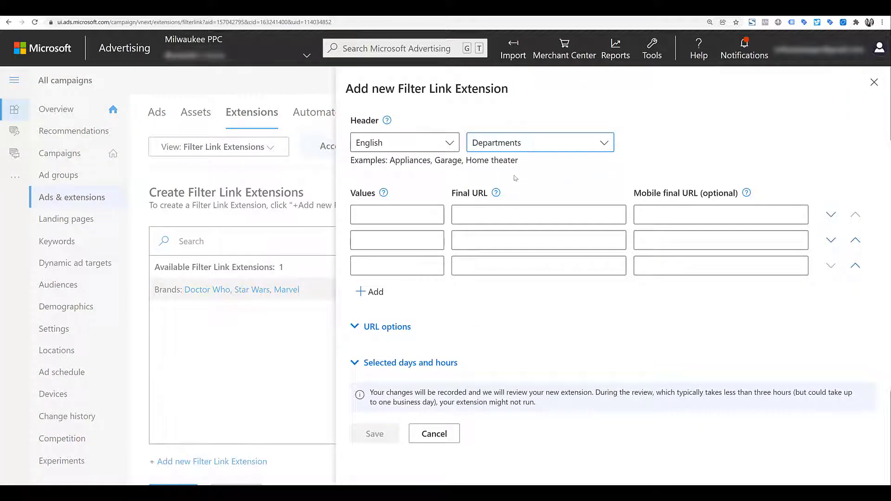
pyautogui.click(415, 219)
pyautogui.click(418, 238)
pyautogui.click(421, 266)
pyautogui.click(440, 436)
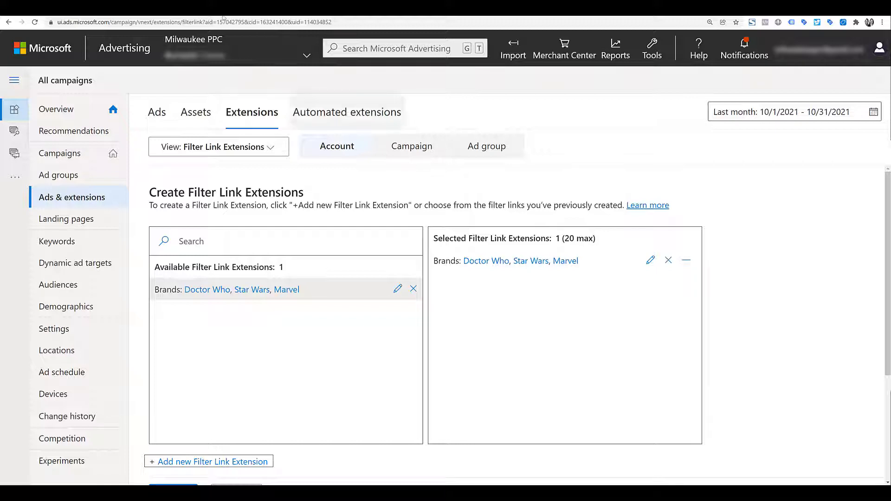
# Examine the license list and the Shop By Price filter on the Her Universe Star Wars page for further header ideas
pyautogui.click(306, 55)
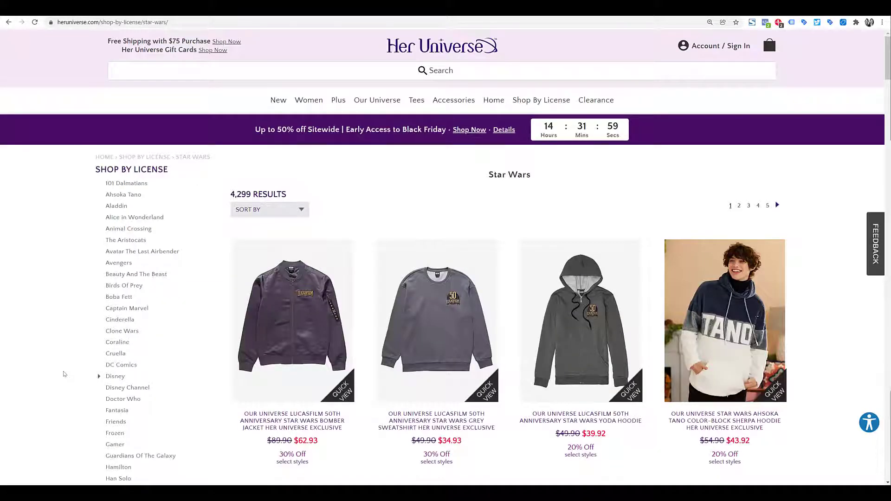
pyautogui.scroll(-2, 64, 375)
pyautogui.scroll(-14, 64, 374)
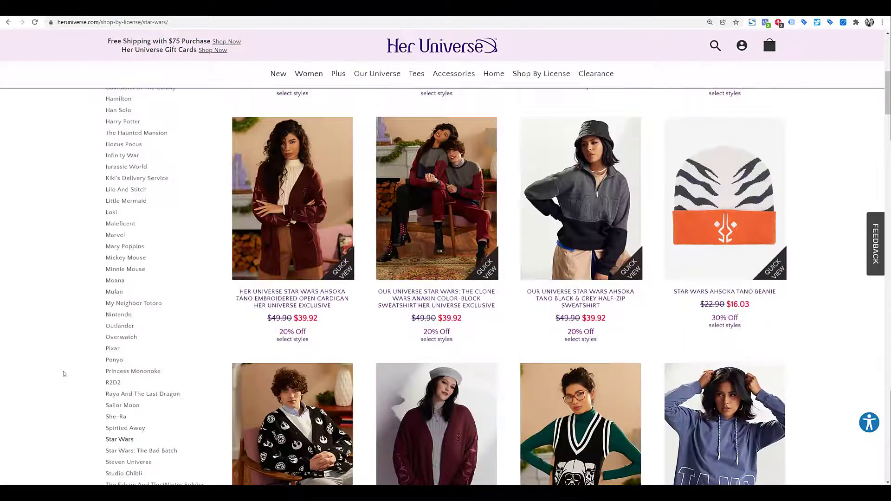
pyautogui.scroll(-2, 64, 375)
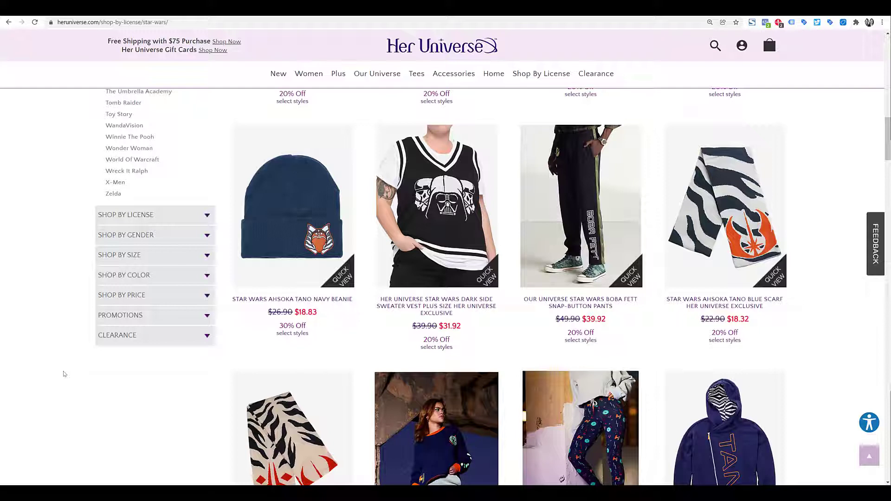
pyautogui.click(207, 296)
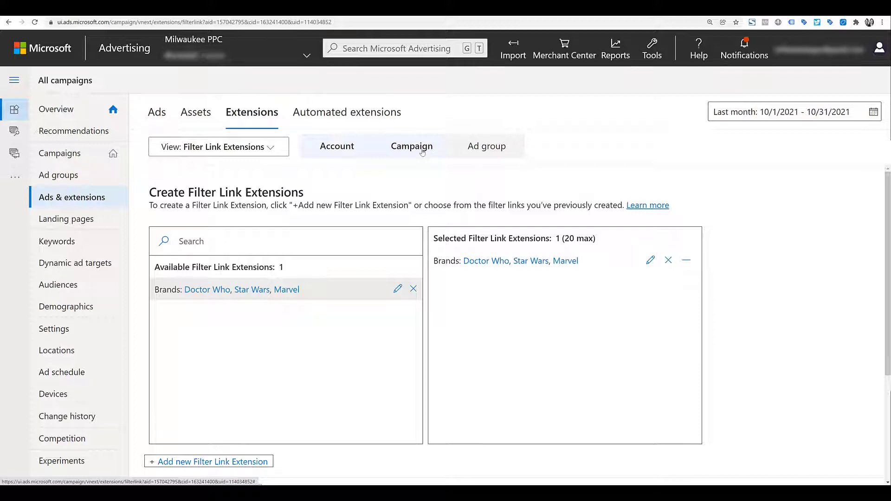
# At the campaign level, select the Doctor Who, Star Wars, Marvel filter link extension for the Star Wars campaign
pyautogui.click(423, 152)
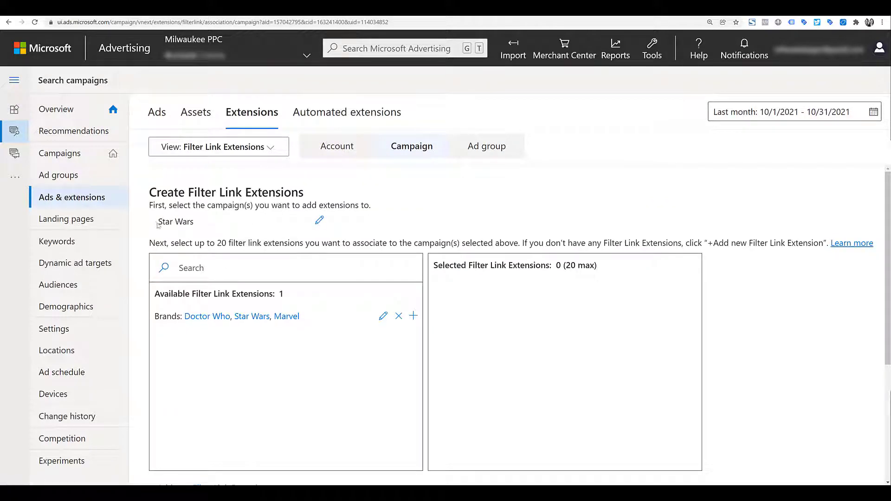
pyautogui.moveTo(158, 222); pyautogui.dragTo(434, 216)
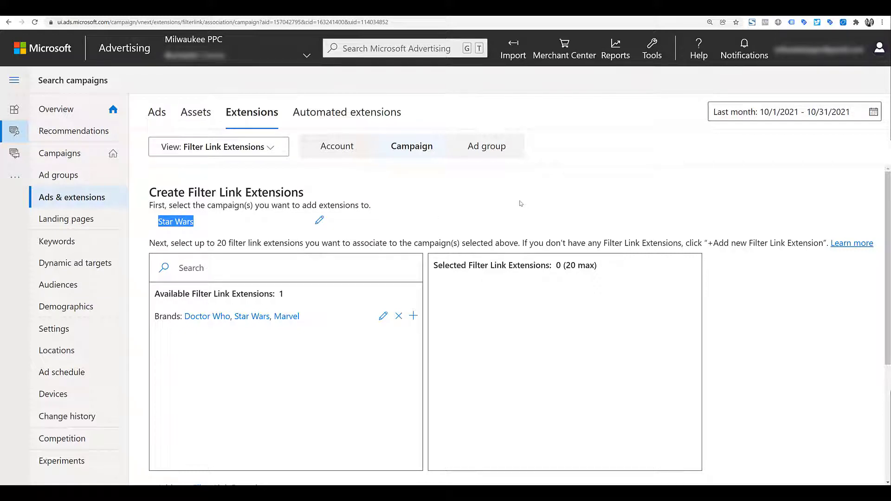
pyautogui.click(502, 201)
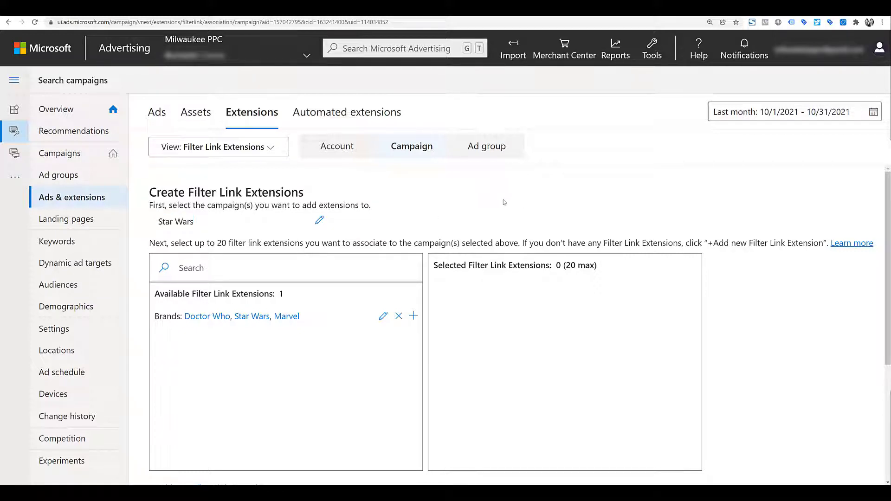
pyautogui.click(413, 317)
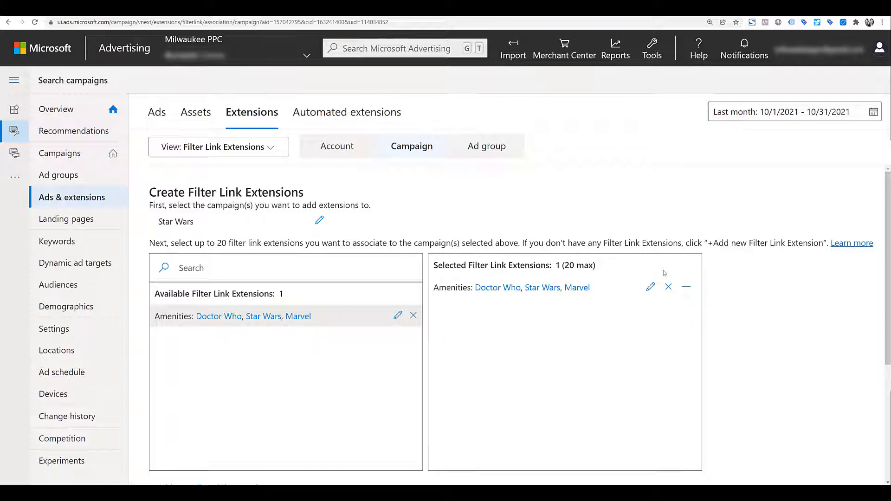
# Remove the Doctor Who, Star Wars, Marvel extension from the campaign's selection and start a new filter link extension with the Prices header
pyautogui.click(687, 289)
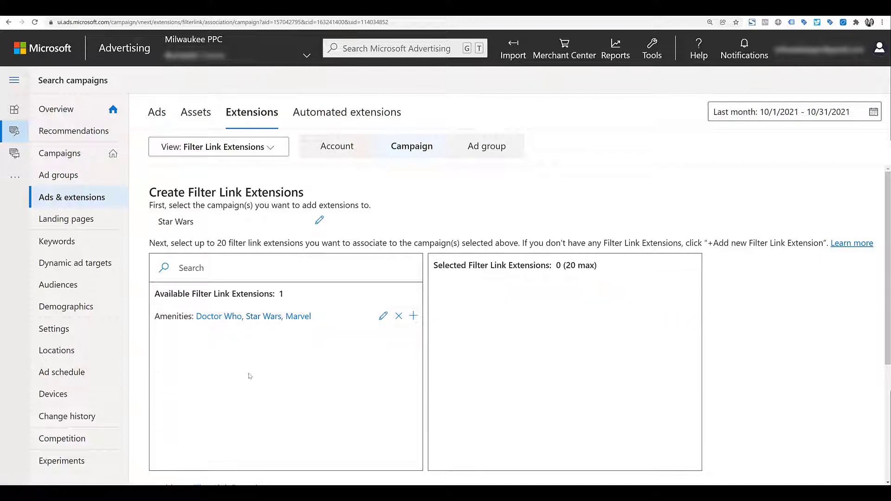
pyautogui.scroll(-1, 257, 369)
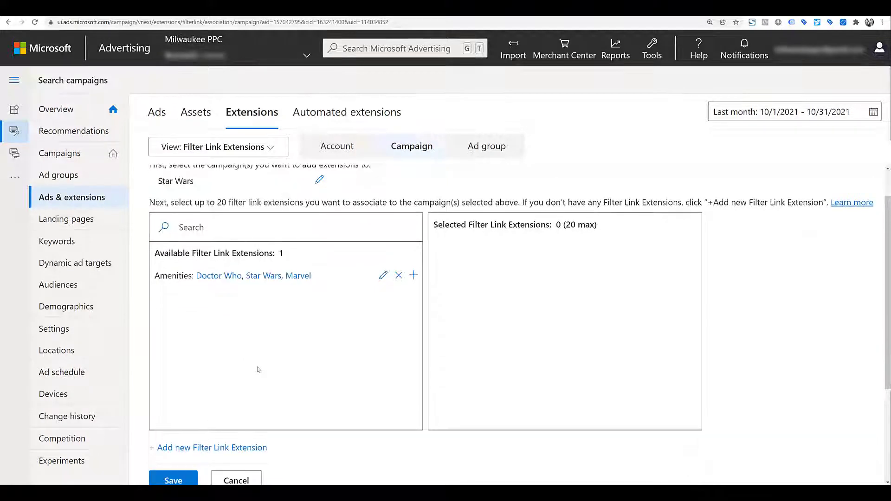
pyautogui.click(245, 450)
pyautogui.click(540, 142)
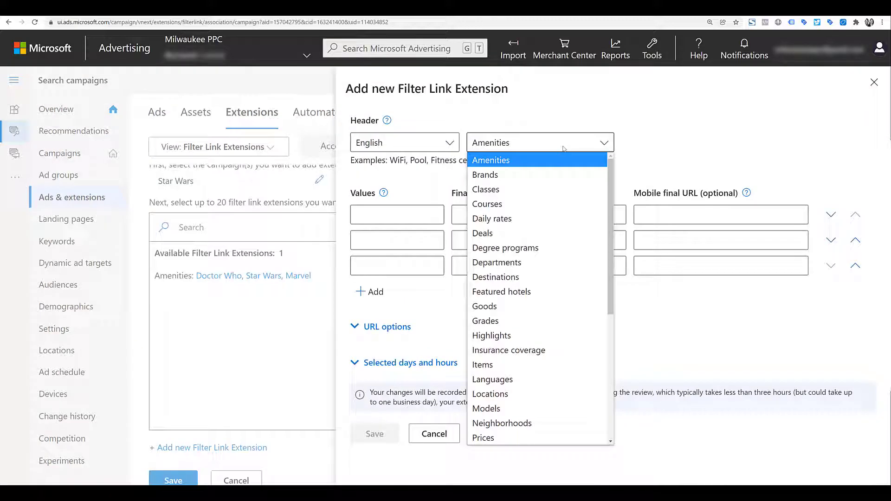
pyautogui.click(561, 437)
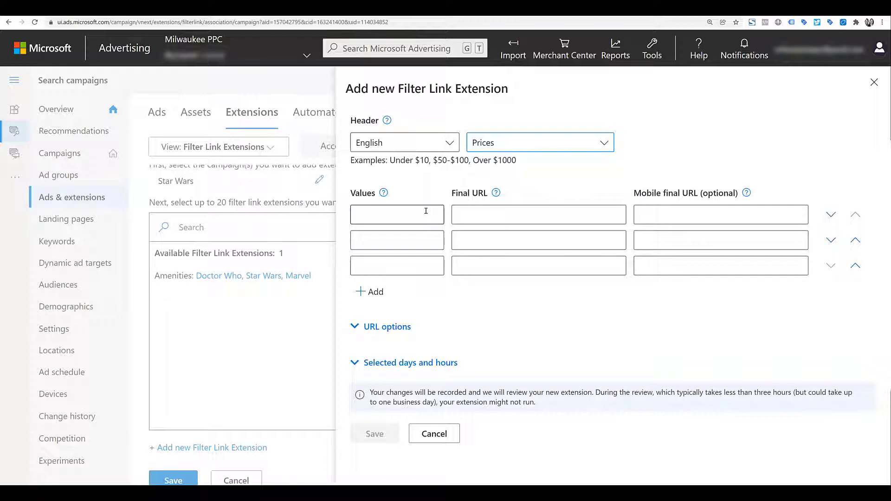
# Enter Under $10, $10 - $19.99 and $20 - $29.99 as the three values of the Prices extension
pyautogui.click(426, 211)
pyautogui.write('Under $10')
pyautogui.press('Tab')
pyautogui.write('$10 - $19.99')
pyautogui.press('Tab')
pyautogui.write('$20 - $29.99')
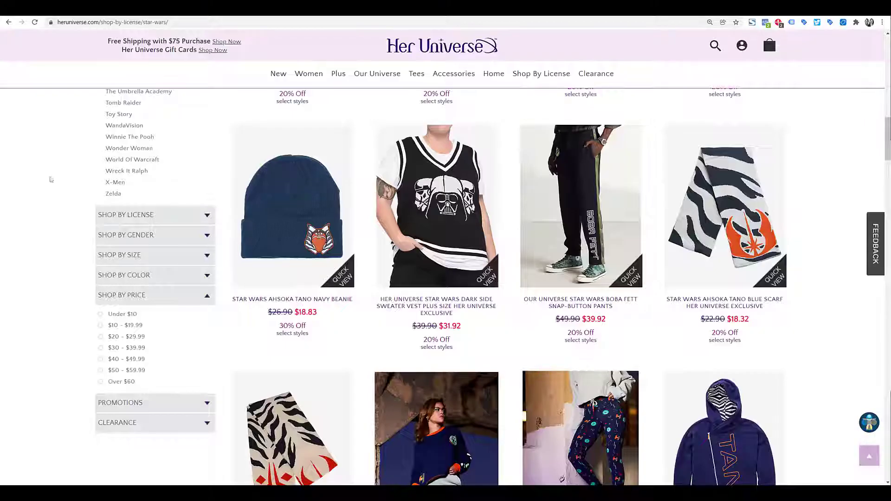
# Use the Her Universe Star Wars page addresses filtered to Under $10 and $10 - $19.99 as the final URLs of the first two values
pyautogui.click(102, 315)
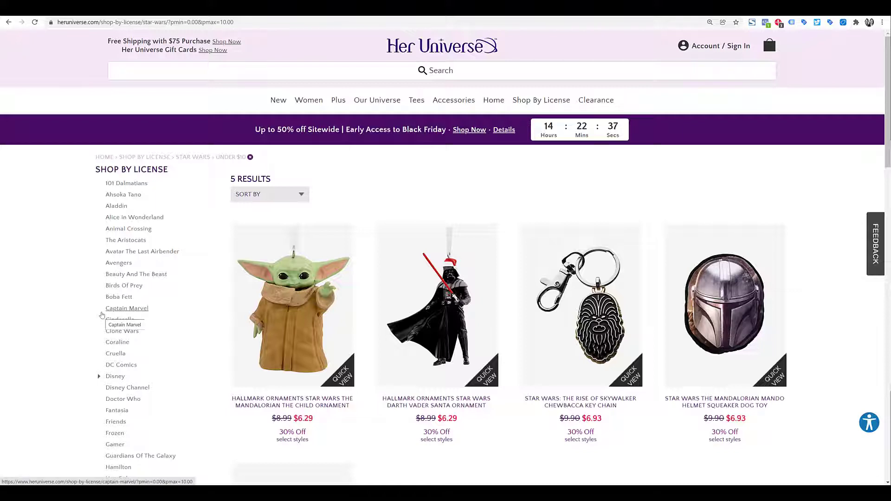
pyautogui.moveTo(267, 21); pyautogui.dragTo(57, 21)
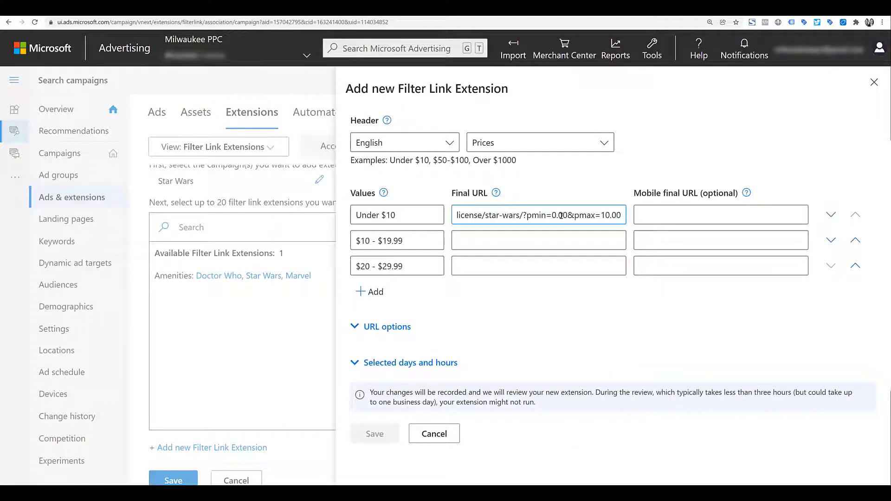
pyautogui.click(380, 99)
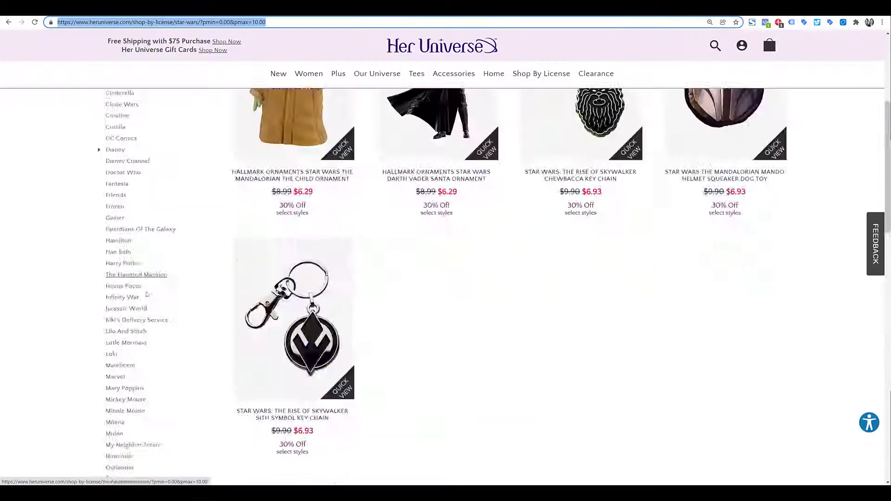
pyautogui.scroll(-15, 147, 293)
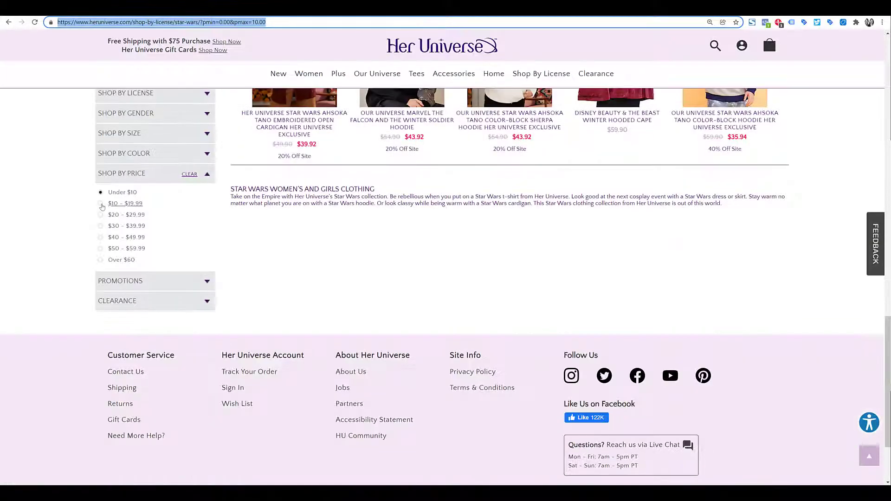
pyautogui.click(102, 206)
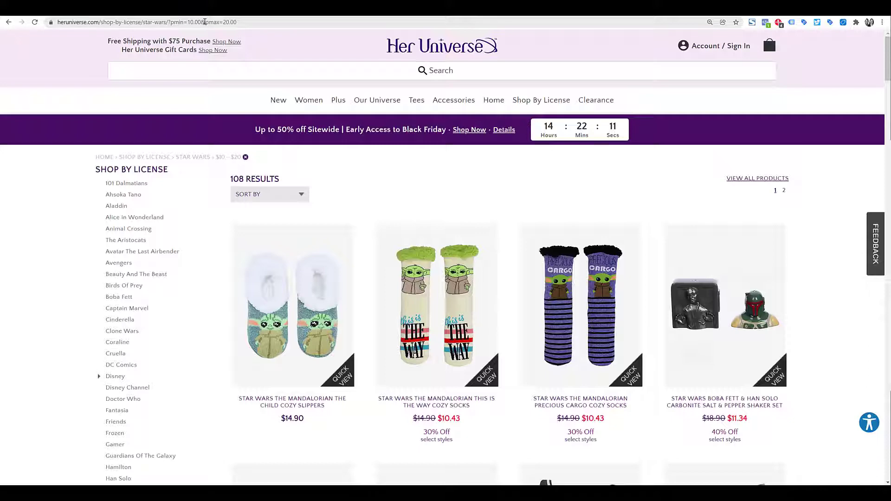
pyautogui.click(205, 22)
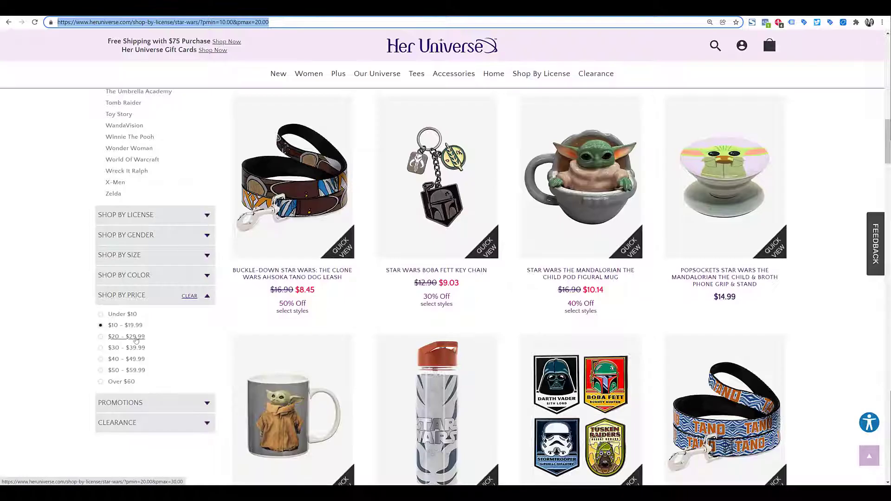
# Copy the Star Wars page address filtered to $20 - $29.99 into the third value's final URL and save the Prices extension
pyautogui.click(133, 338)
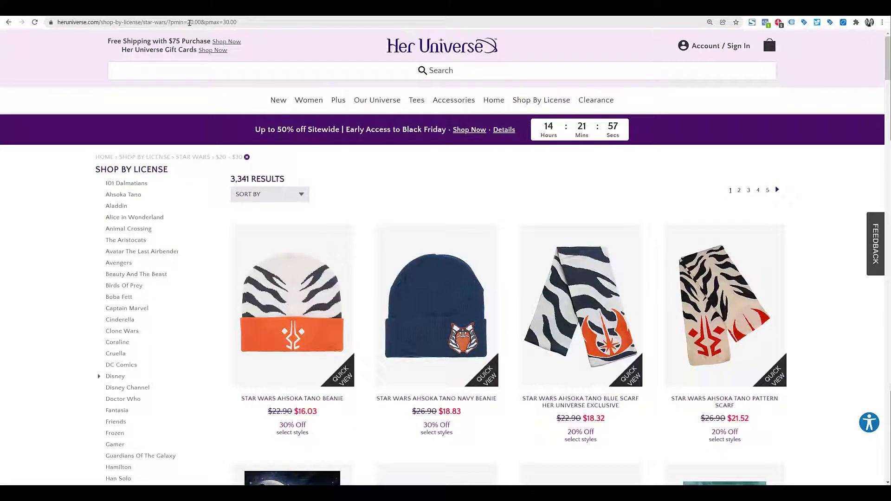
pyautogui.click(106, 22)
pyautogui.hotkey('ctrl', 'c')
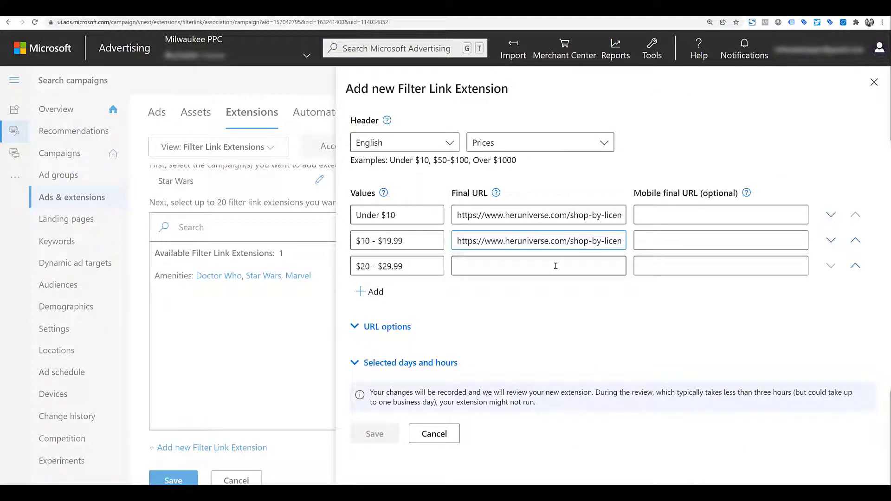
pyautogui.click(557, 266)
pyautogui.hotkey('ctrl', 'v')
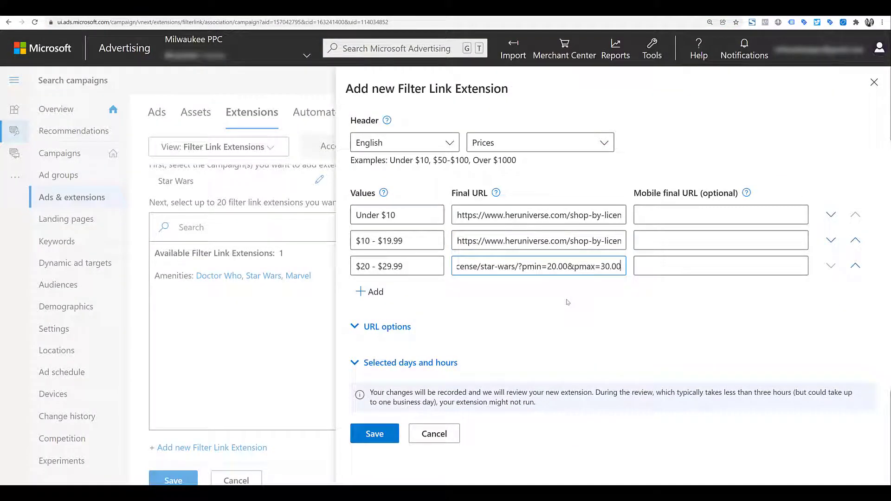
pyautogui.click(566, 303)
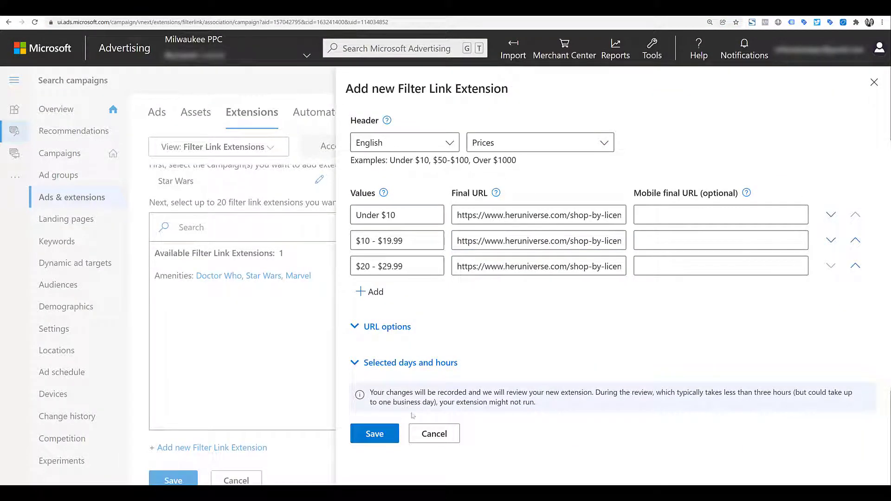
pyautogui.click(392, 436)
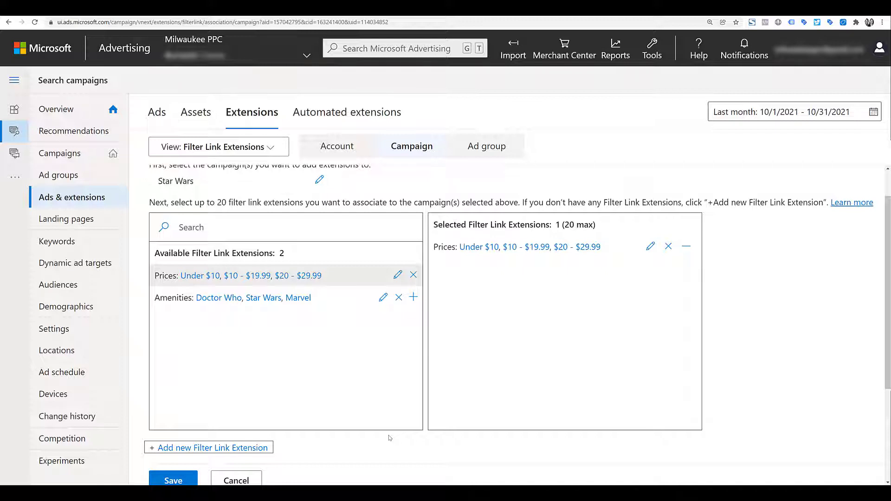
# Start another filter link extension with the Sizes header and the values Small, Medium and Large
pyautogui.click(263, 449)
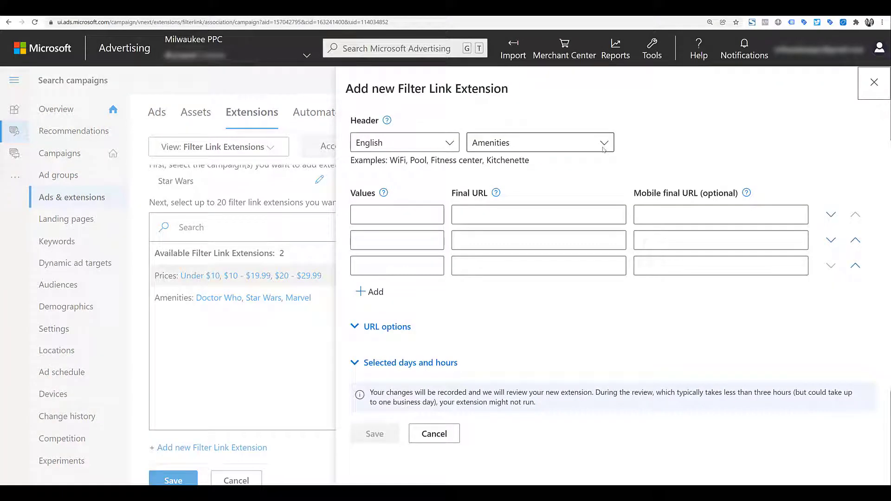
pyautogui.click(603, 149)
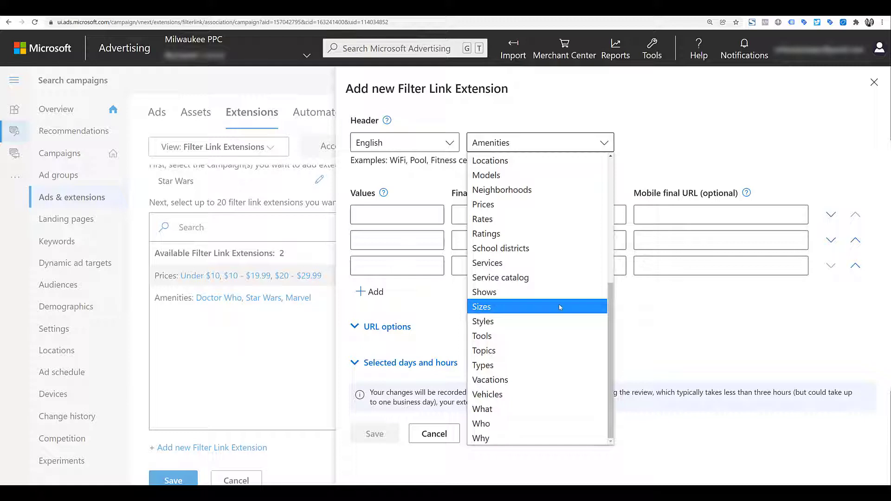
pyautogui.click(560, 308)
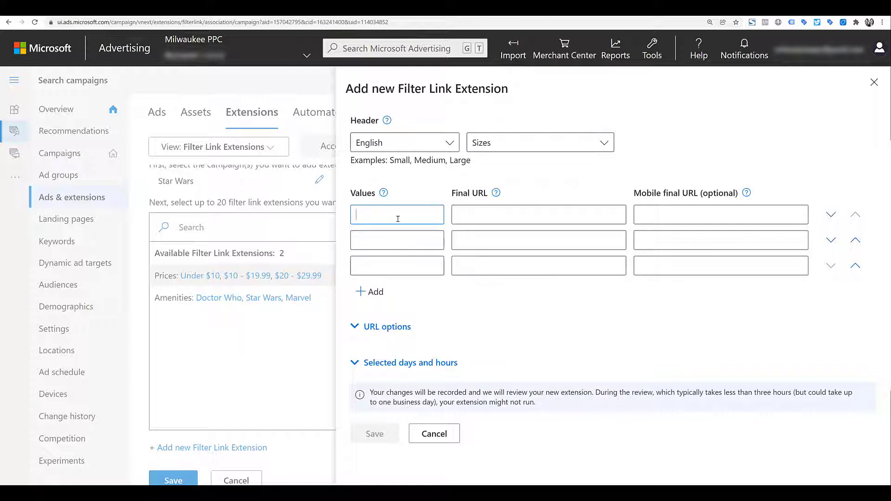
pyautogui.write('Small Medium Large')
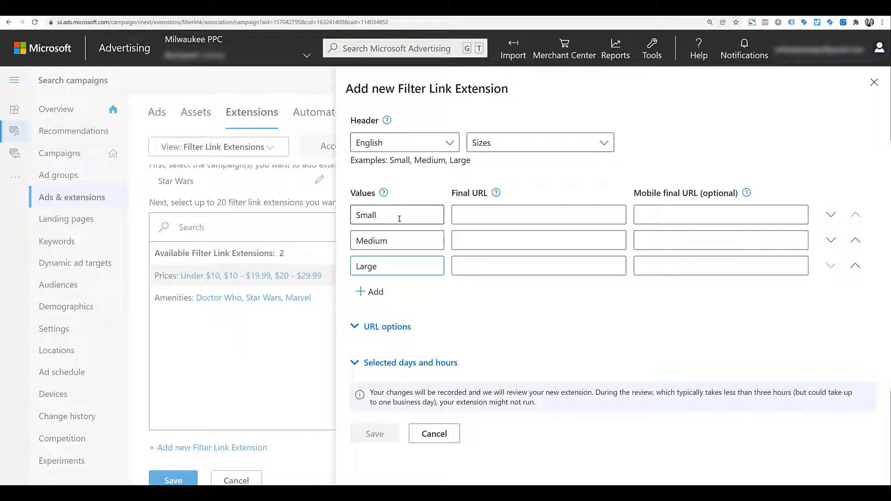
# Clear the price filter on the Her Universe Star Wars page and expand the Shop By Size options
pyautogui.click(194, 46)
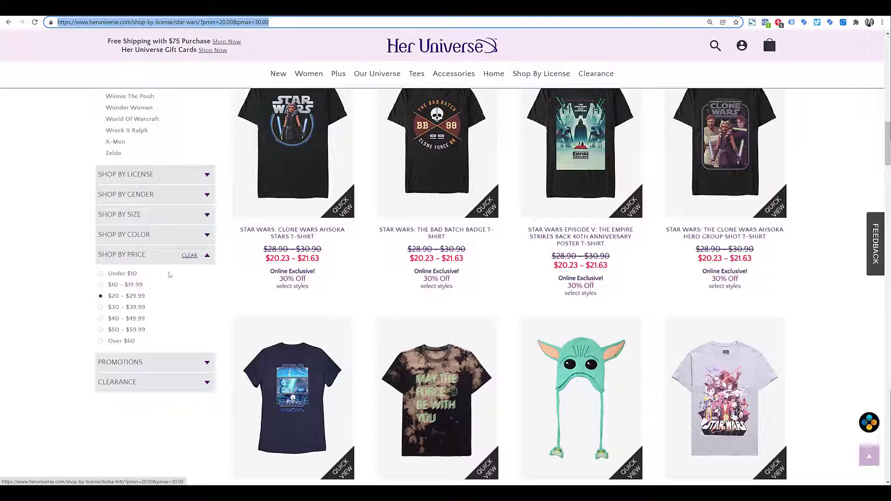
pyautogui.click(189, 256)
pyautogui.scroll(-10, 192, 259)
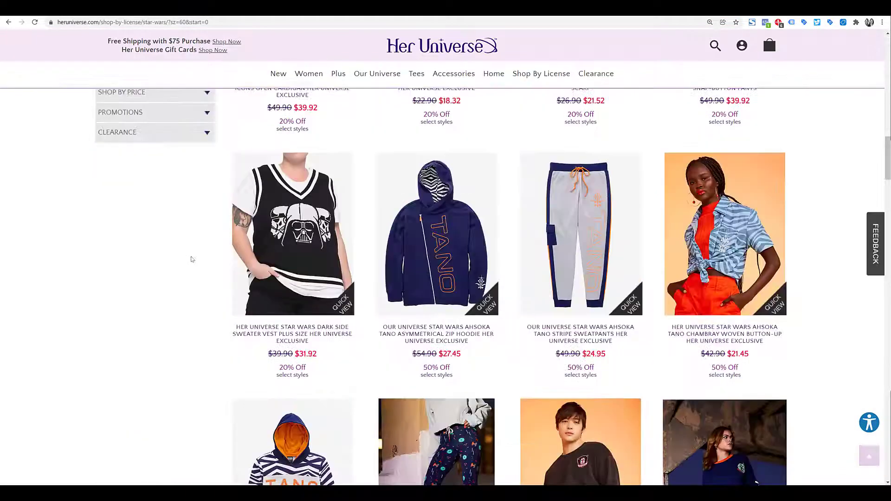
pyautogui.scroll(3, 192, 259)
pyautogui.click(207, 174)
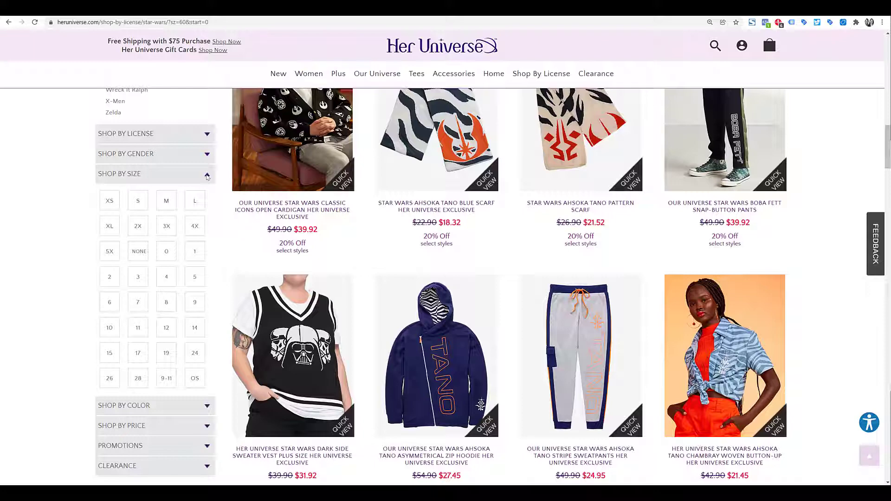
# Fill in the Small, Medium and Large final URLs from the page's S, M and L size filters and save the Sizes extension
pyautogui.click(141, 202)
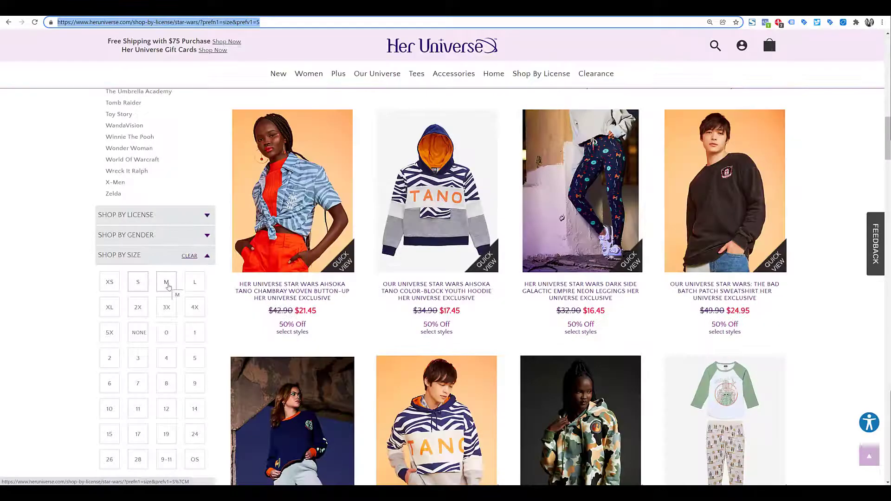
pyautogui.click(167, 281)
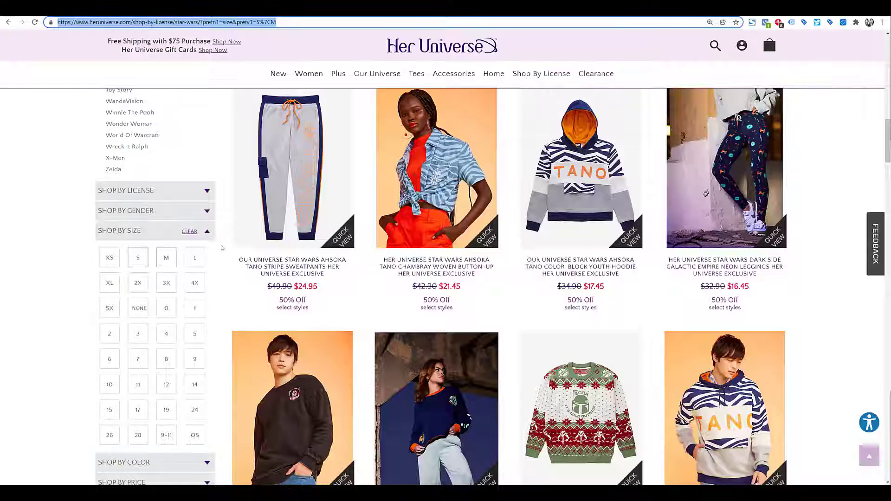
pyautogui.click(199, 264)
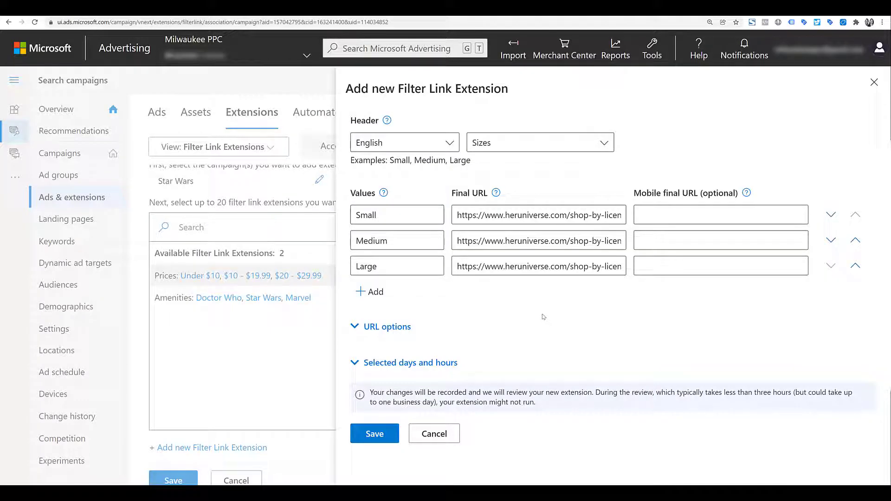
pyautogui.click(383, 439)
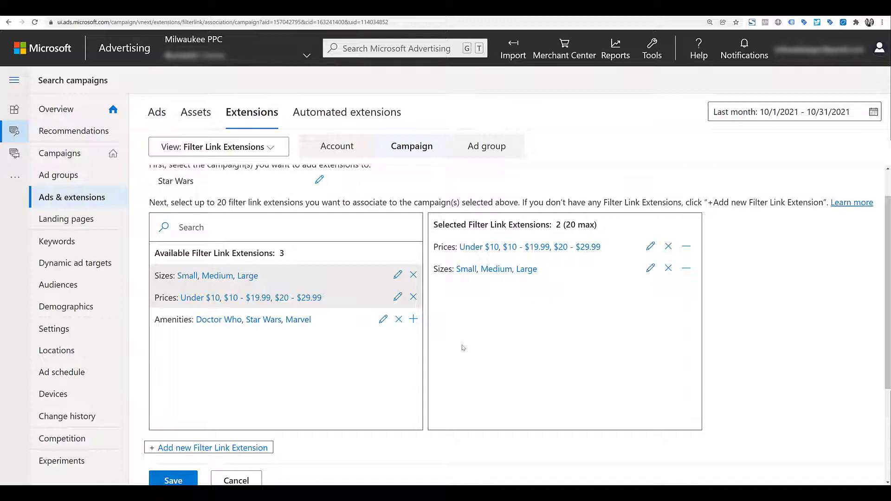
# Start a new filter link extension with the Deals header and enter Black Friday 1 in all three value fields
pyautogui.click(246, 445)
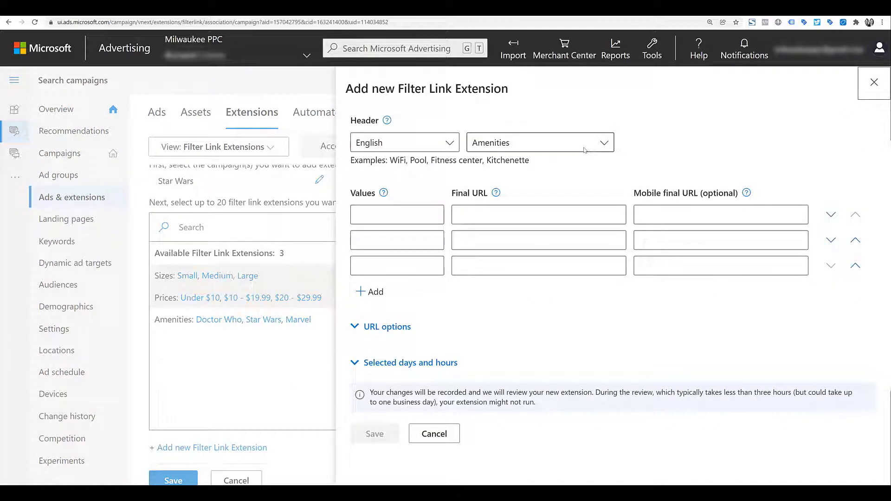
pyautogui.click(585, 149)
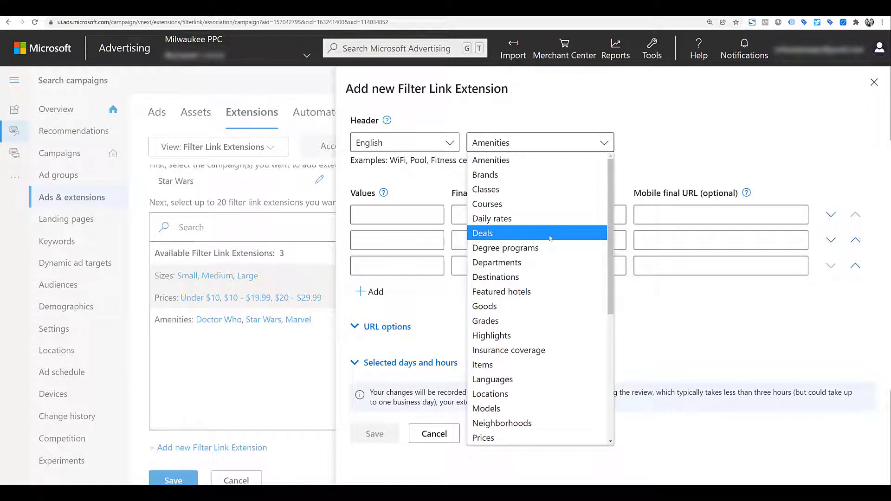
pyautogui.click(550, 238)
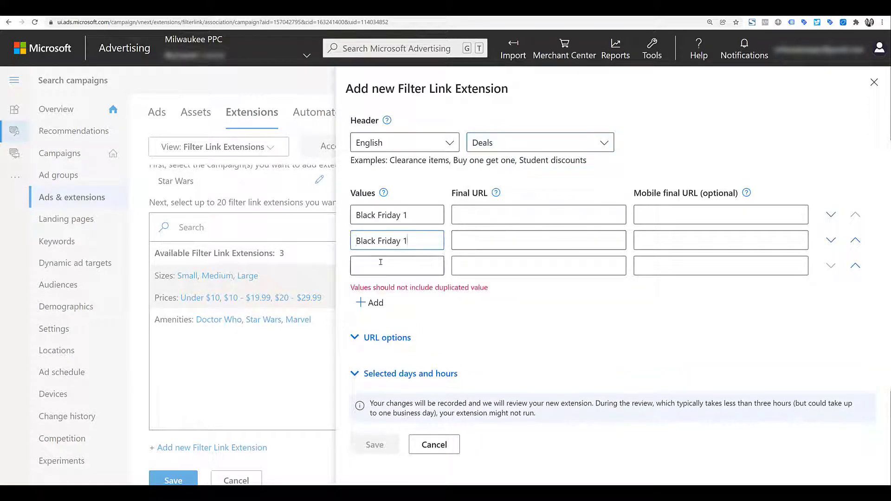
pyautogui.write('Black Friday 1')
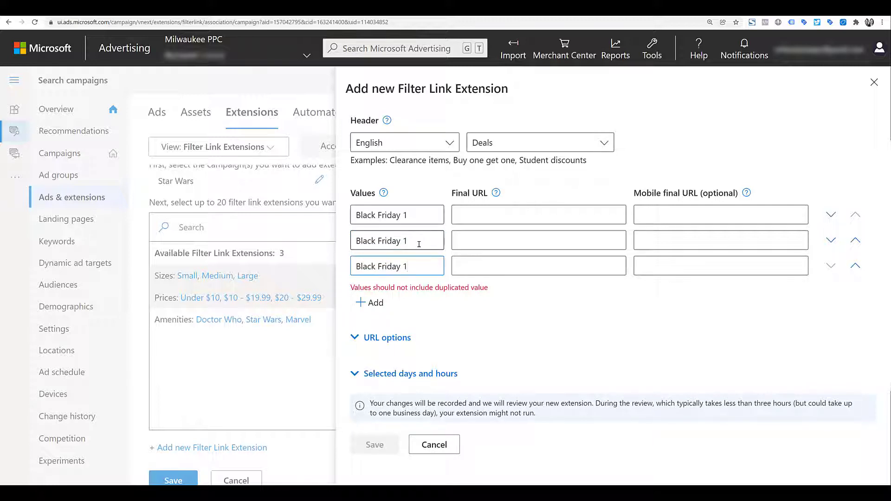
# Rename the second and third values of the Deals extension to Black Friday 2 and Black Friday 3
pyautogui.click(413, 240)
pyautogui.press('BackSpace')
pyautogui.write('2')
pyautogui.press('Tab')
pyautogui.press('BackSpace')
pyautogui.write('3')
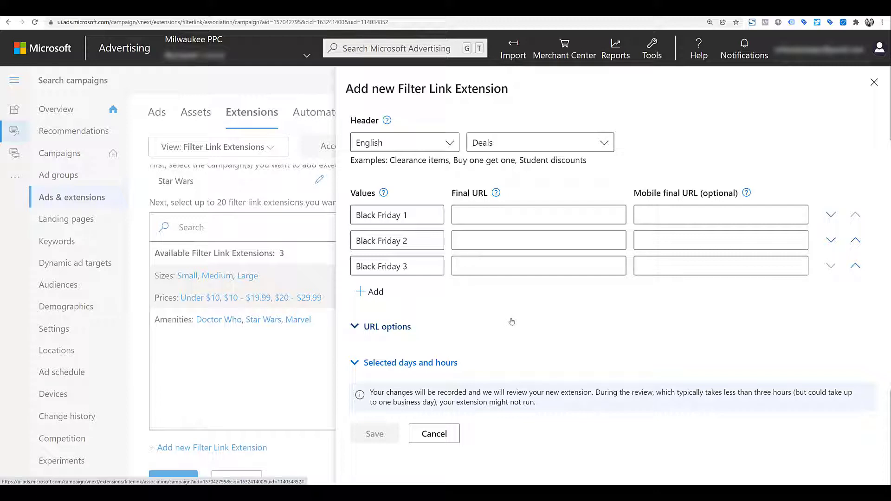
# Set the Deals extension's start date to 11/21/2021 and its end date to 11/29/2021
pyautogui.click(432, 363)
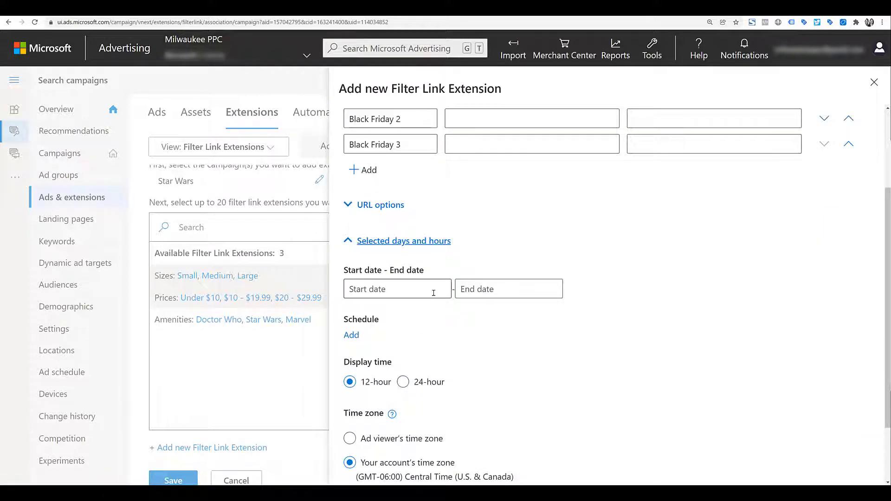
pyautogui.click(434, 292)
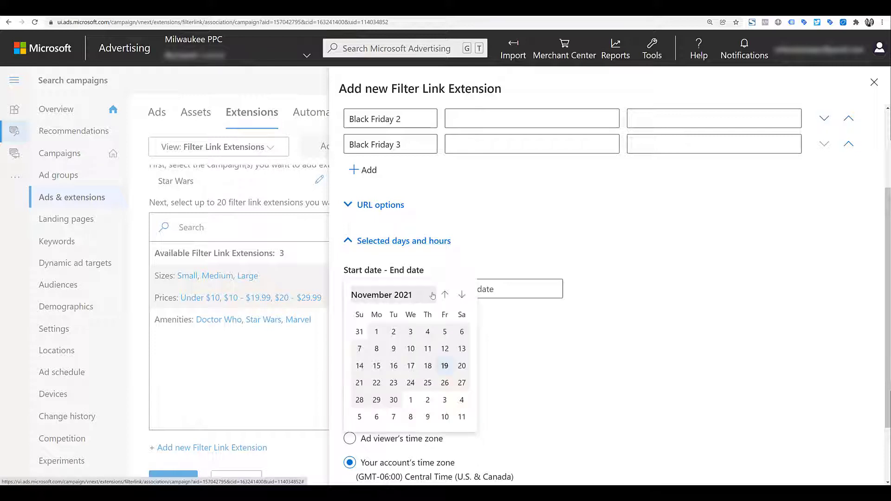
pyautogui.click(360, 383)
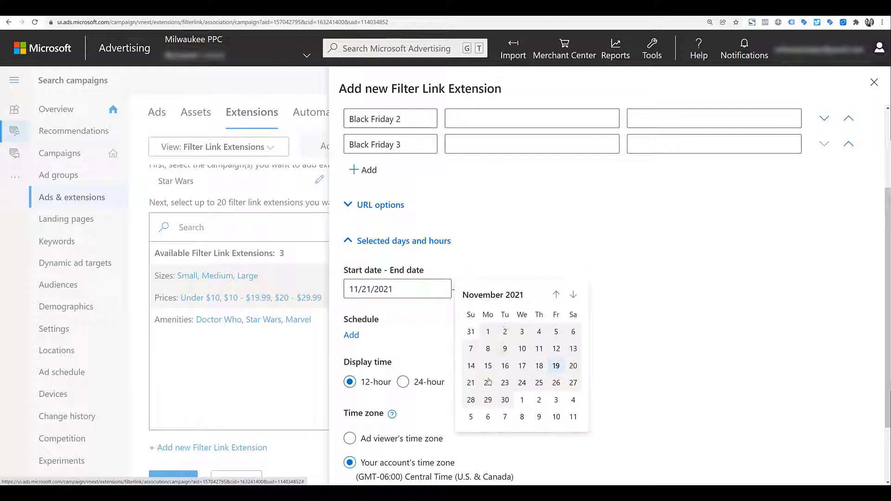
pyautogui.click(488, 401)
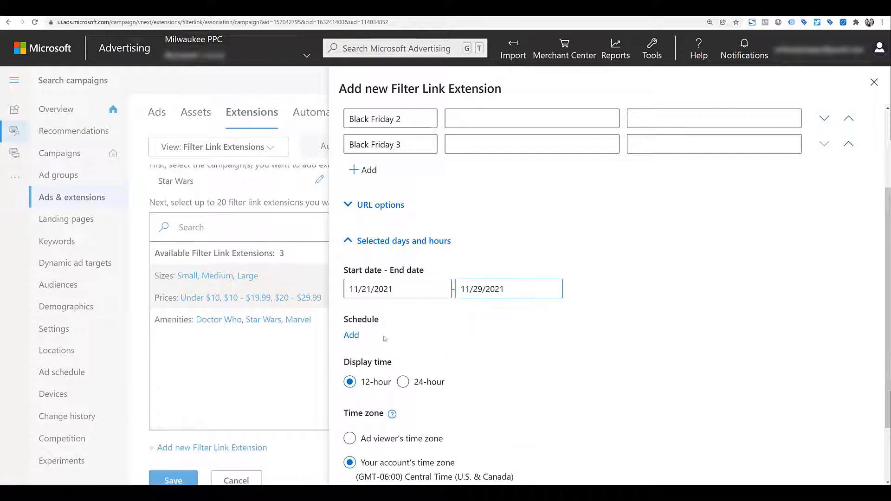
# Add a schedule row for all days, select the ad viewer's time zone, and discard the Deals extension
pyautogui.click(353, 336)
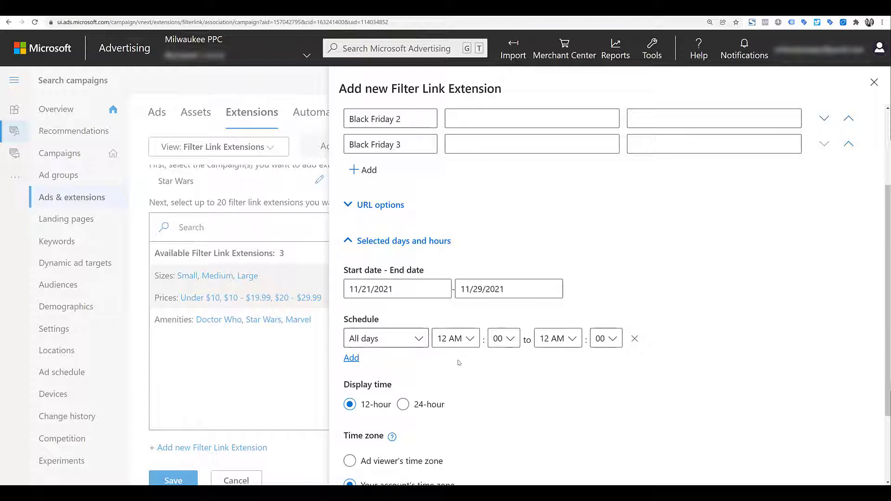
pyautogui.scroll(-2, 459, 362)
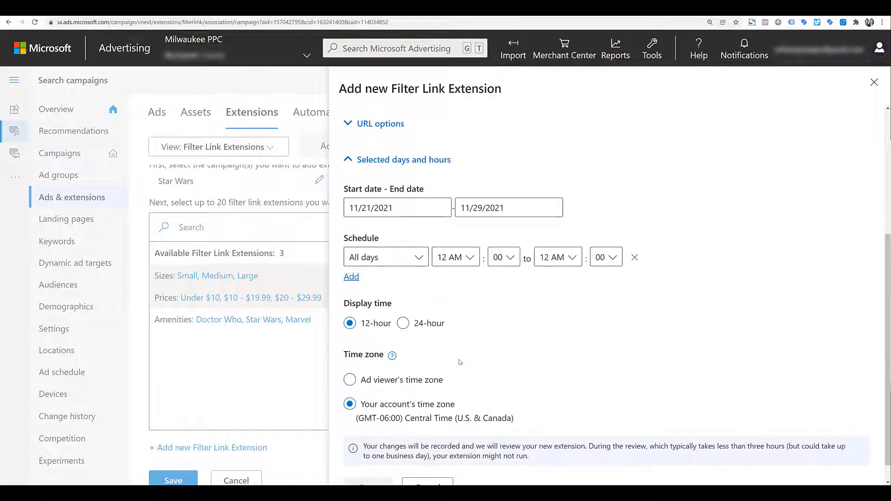
pyautogui.click(425, 381)
pyautogui.scroll(-1, 548, 371)
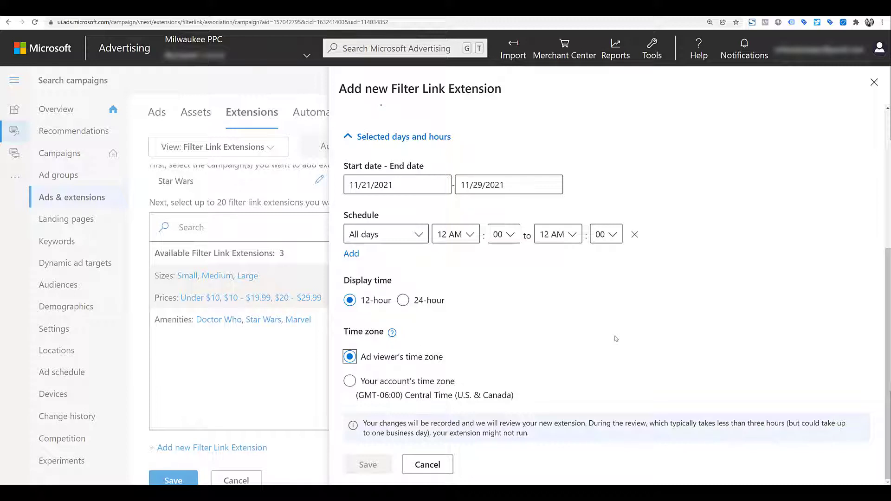
pyautogui.click(425, 472)
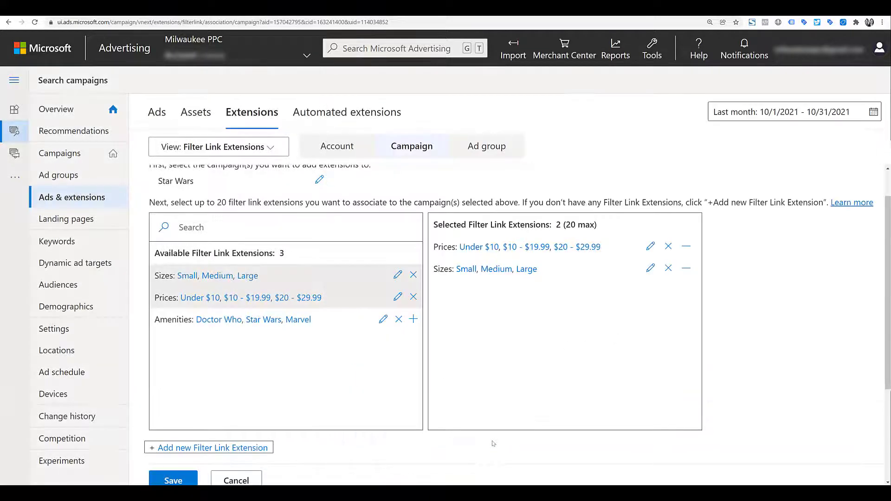
# Save the association of the Prices and Sizes extensions with the Star Wars campaign
pyautogui.click(184, 483)
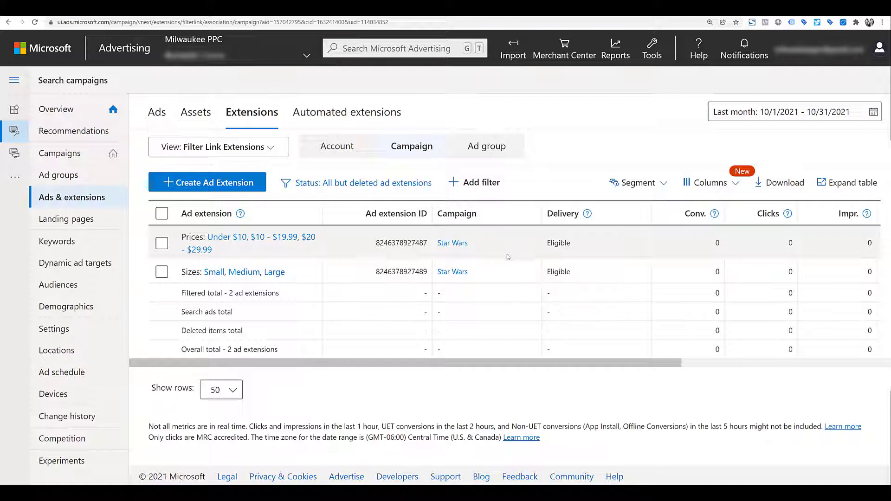
# Start creating filter link extensions at ad group level and select the Ahsoka Tano ad group of the Star Wars campaign
pyautogui.click(487, 146)
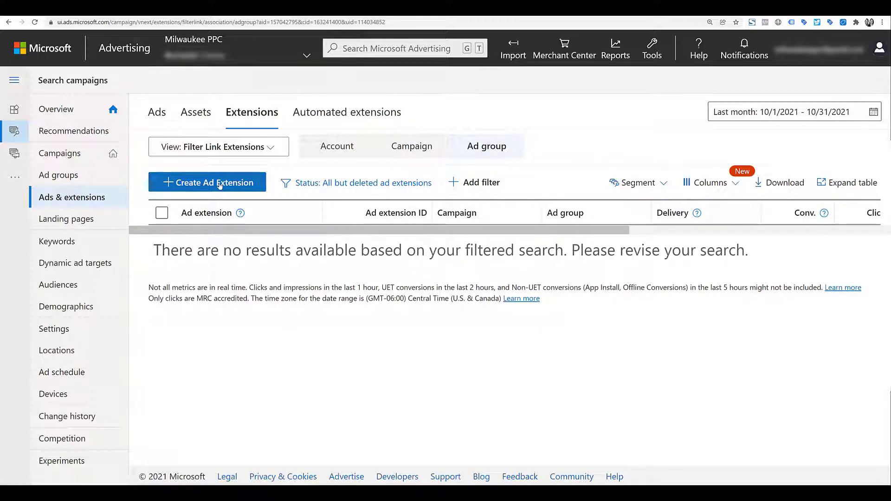
pyautogui.click(220, 184)
pyautogui.click(248, 226)
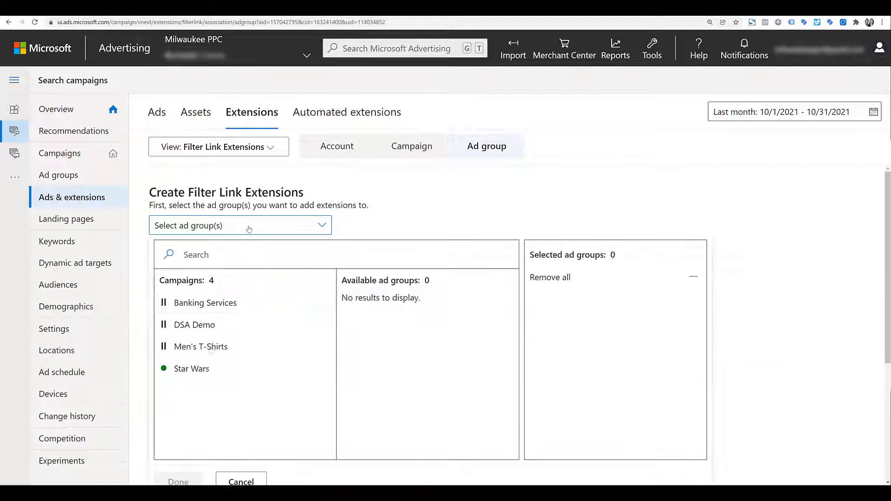
pyautogui.click(223, 372)
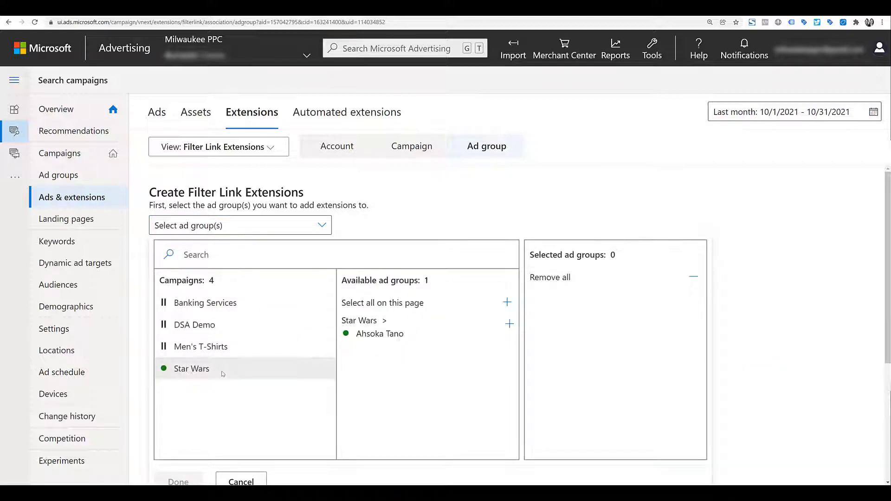
pyautogui.click(510, 325)
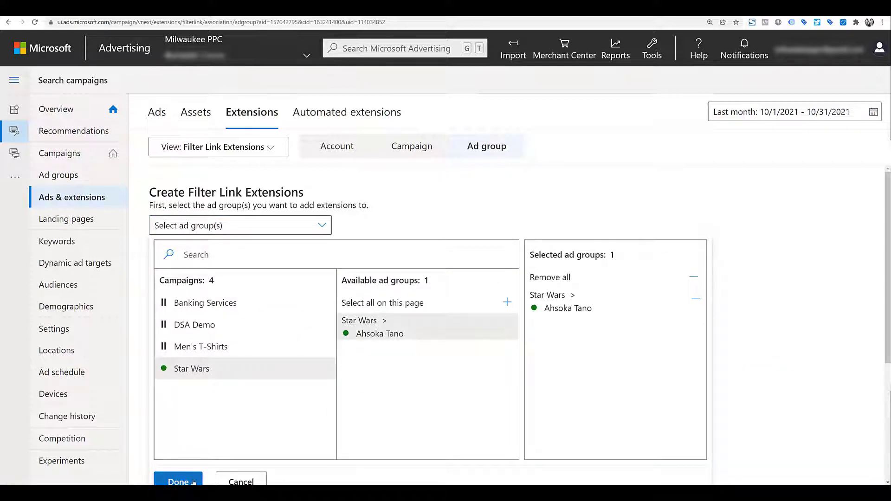
pyautogui.click(178, 482)
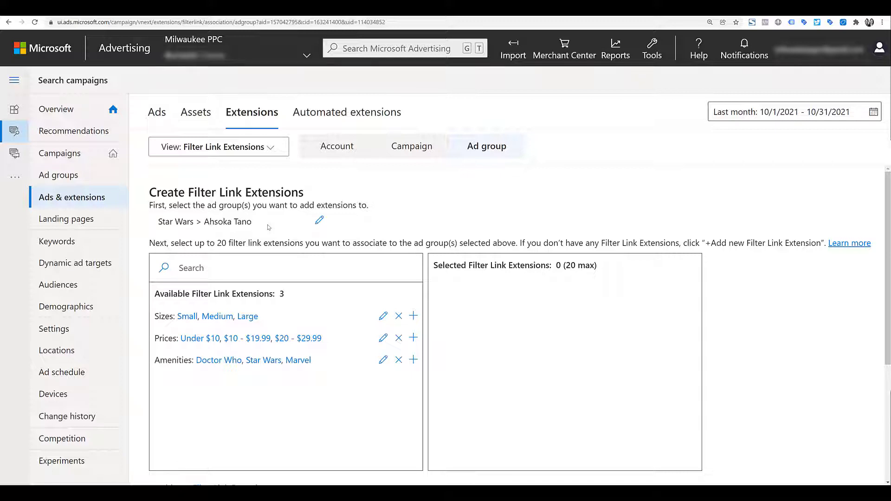
# Start a new filter link extension with the Styles header and the values Ahsoka Tees, Ahsoka Outerwear and Ahsoka Hats
pyautogui.scroll(-3, 268, 278)
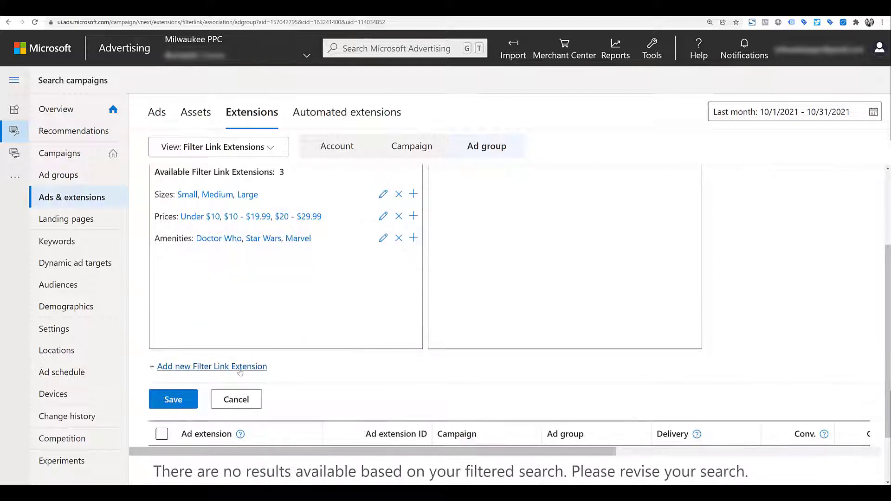
pyautogui.click(239, 367)
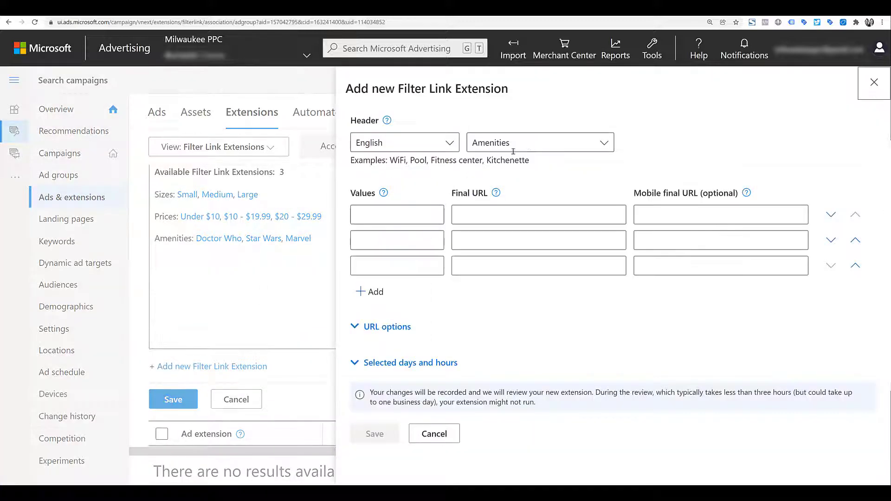
pyautogui.click(538, 143)
pyautogui.click(550, 393)
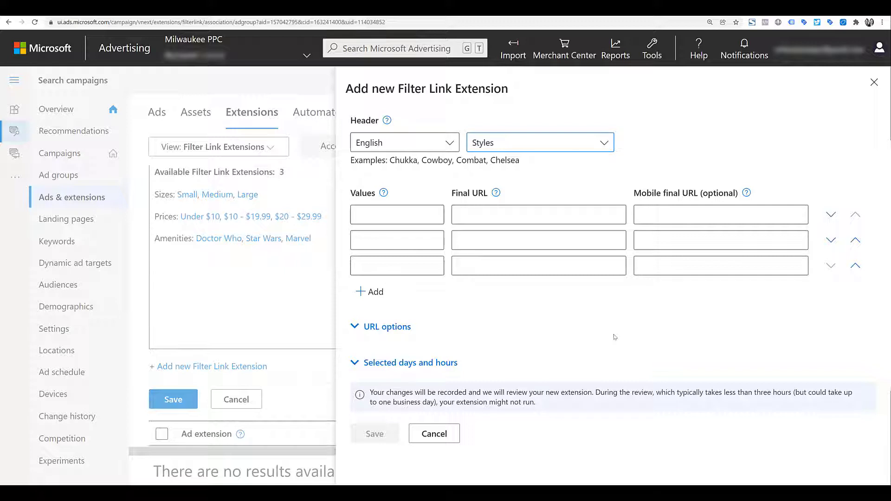
pyautogui.click(436, 218)
pyautogui.write('Ahsoka Tees')
pyautogui.click(390, 241)
pyautogui.write('Ahsoka Outerwear')
pyautogui.click(389, 266)
pyautogui.write('Ahsoka Hats')
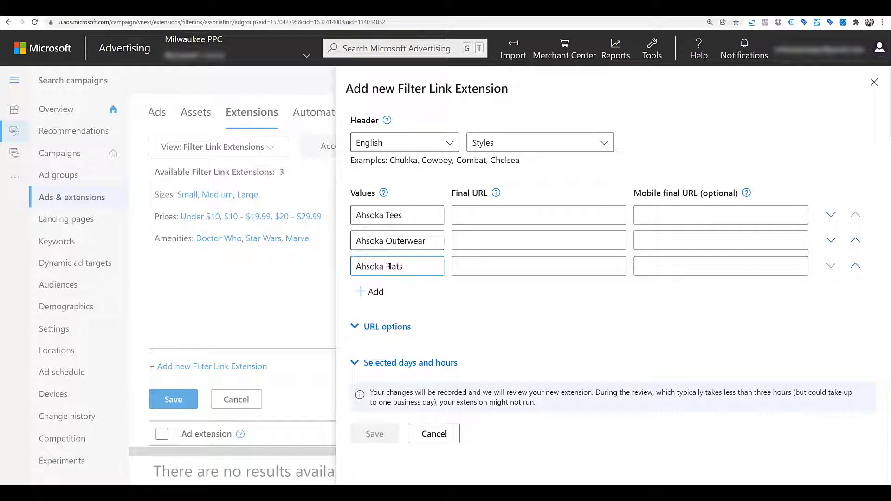
# Fill in the final URLs of all three Styles values with the Her Universe Ahsoka search page addresses
pyautogui.click(464, 217)
pyautogui.hotkey('ctrl', 'v')
pyautogui.click(485, 266)
pyautogui.hotkey('ctrl', 'v')
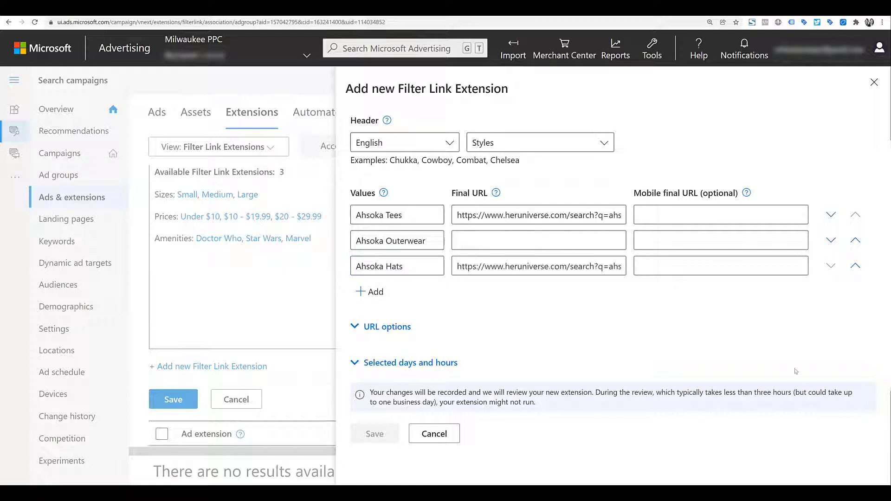
pyautogui.click(580, 241)
pyautogui.hotkey('ctrl', 'v')
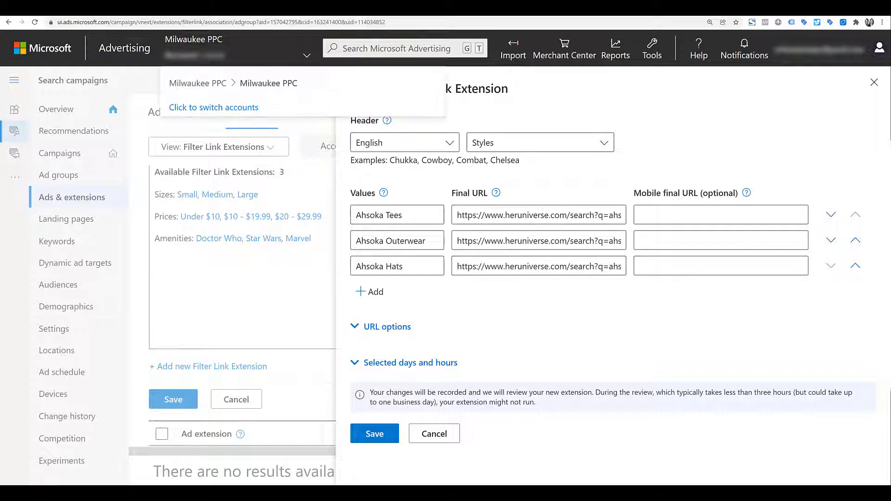
# Check the Her Universe "ahsoka tee" search page and the /search part of the Ahsoka Hats URL, and save the Styles extension
pyautogui.hotkey('ctrl', 'Tab')
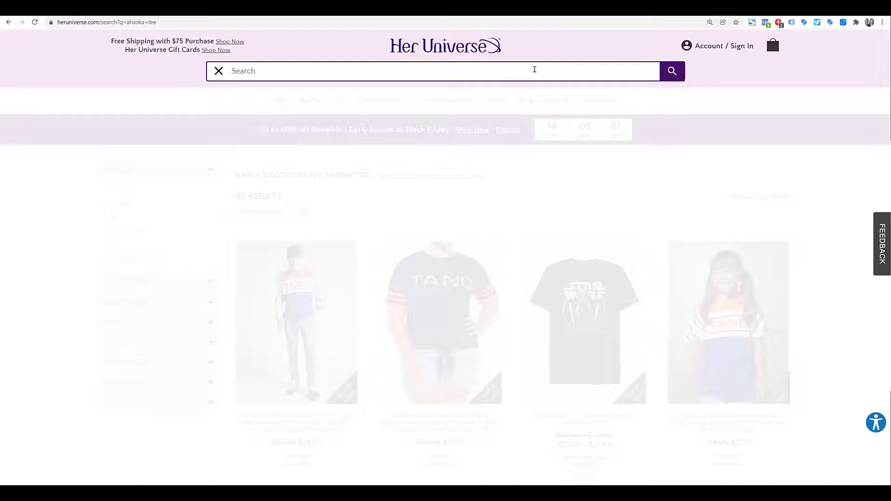
pyautogui.click(605, 175)
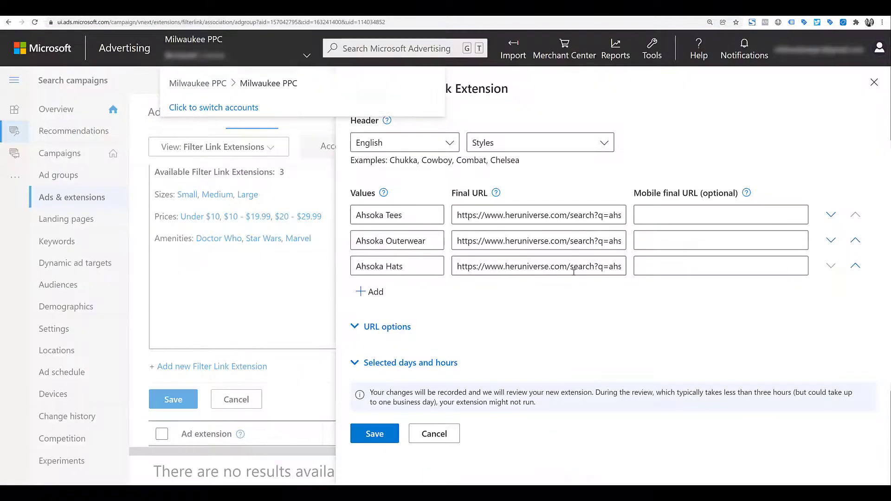
pyautogui.moveTo(568, 266); pyautogui.dragTo(598, 288)
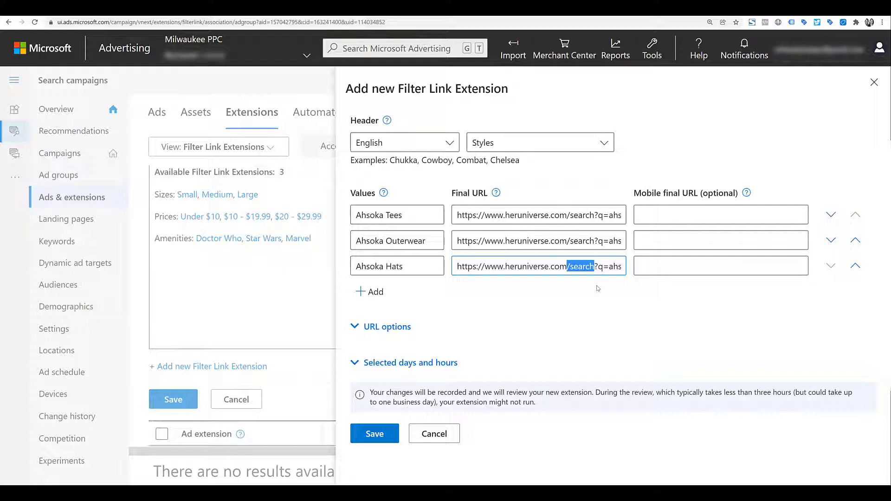
pyautogui.click(598, 289)
pyautogui.click(375, 433)
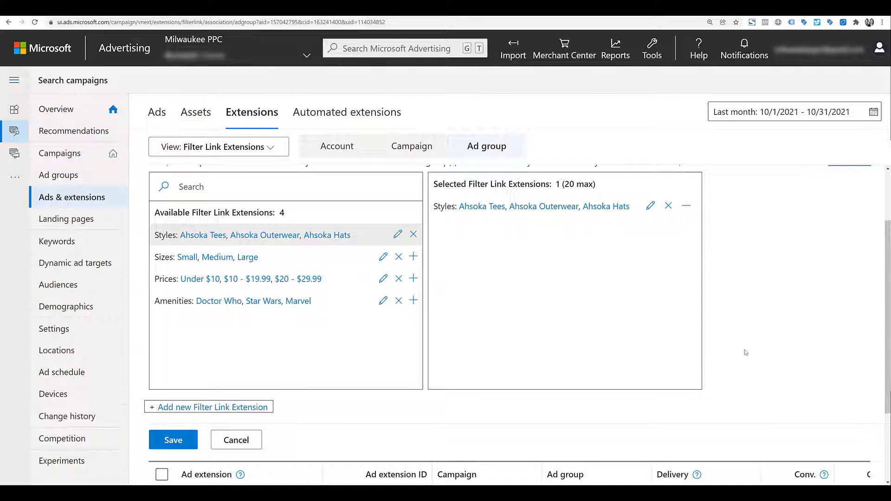
# Review the filter link extensions at campaign and account level, including the campaign table's performance columns
pyautogui.click(411, 144)
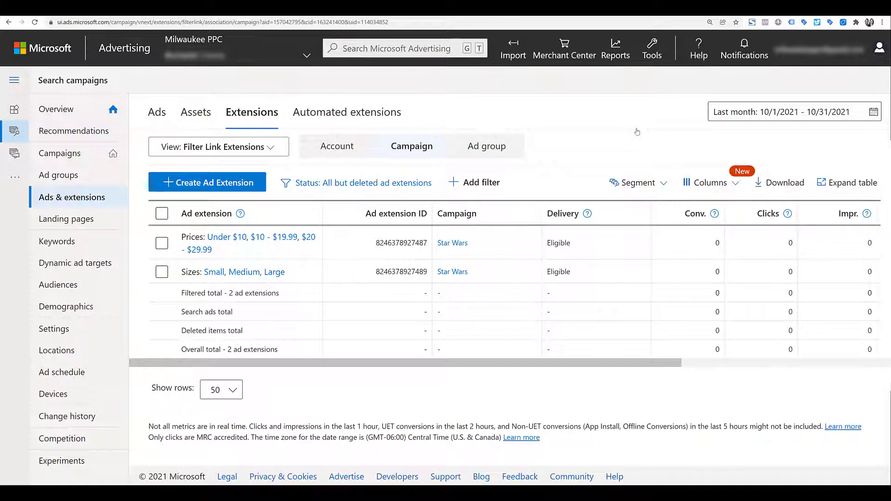
pyautogui.click(348, 148)
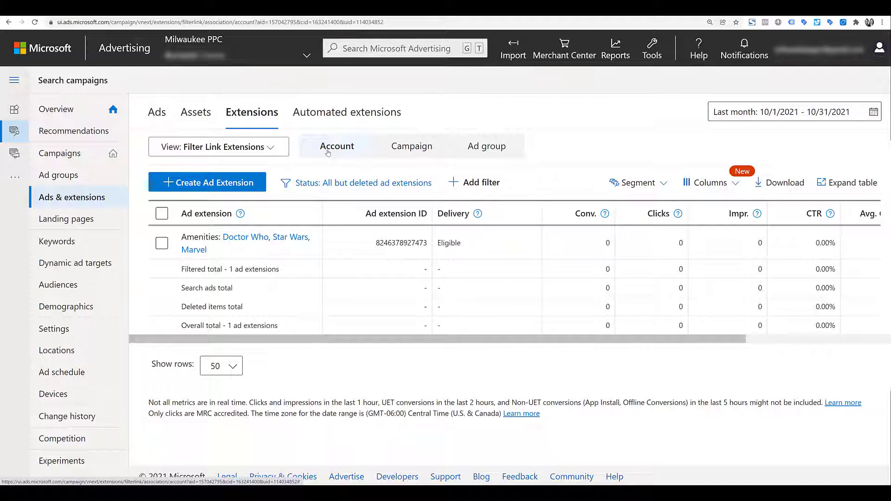
pyautogui.click(394, 148)
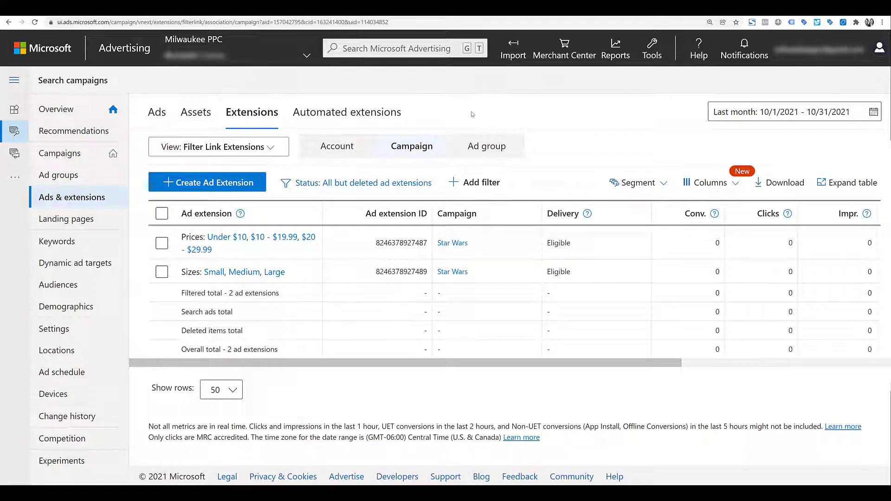
pyautogui.moveTo(653, 365); pyautogui.dragTo(867, 385)
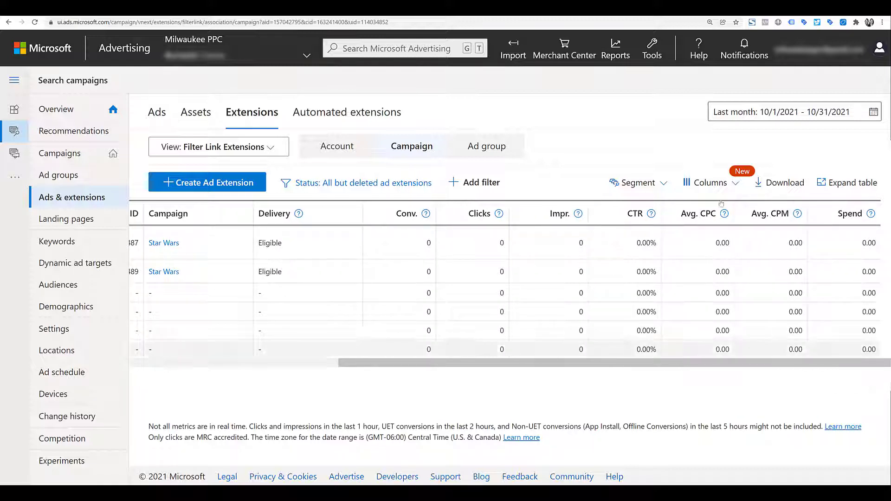
# Examine the segment options and the attribute columns available for the campaign's filter link extensions table
pyautogui.click(662, 189)
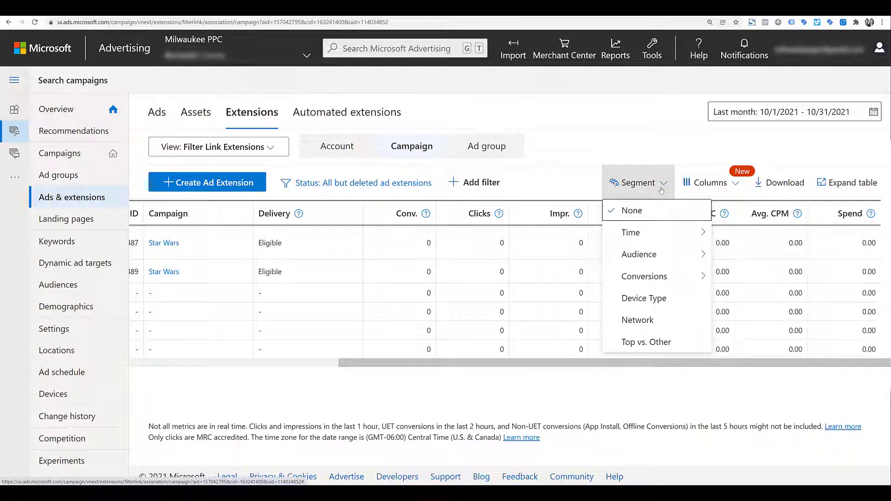
pyautogui.click(700, 185)
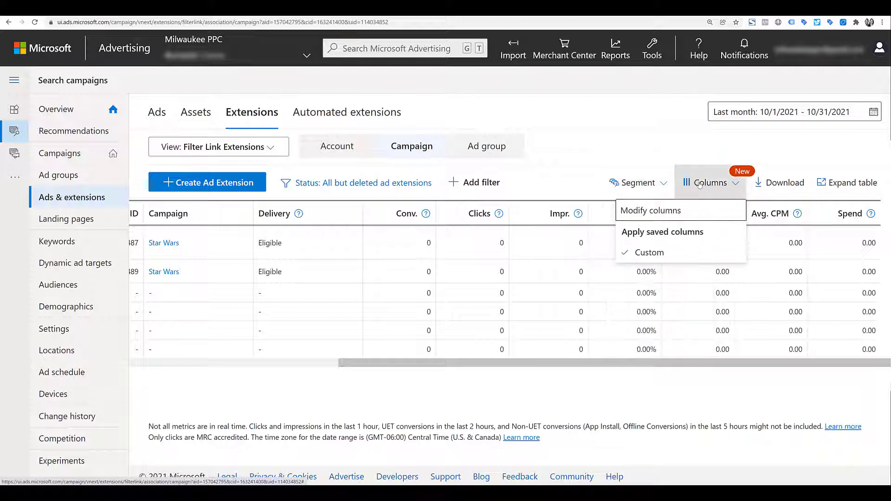
pyautogui.click(704, 218)
pyautogui.scroll(-2, 446, 281)
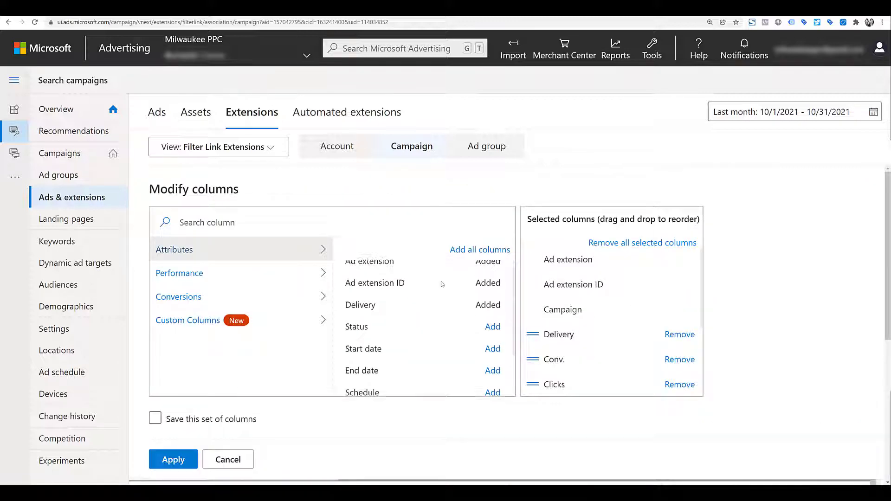
pyautogui.scroll(-2, 311, 315)
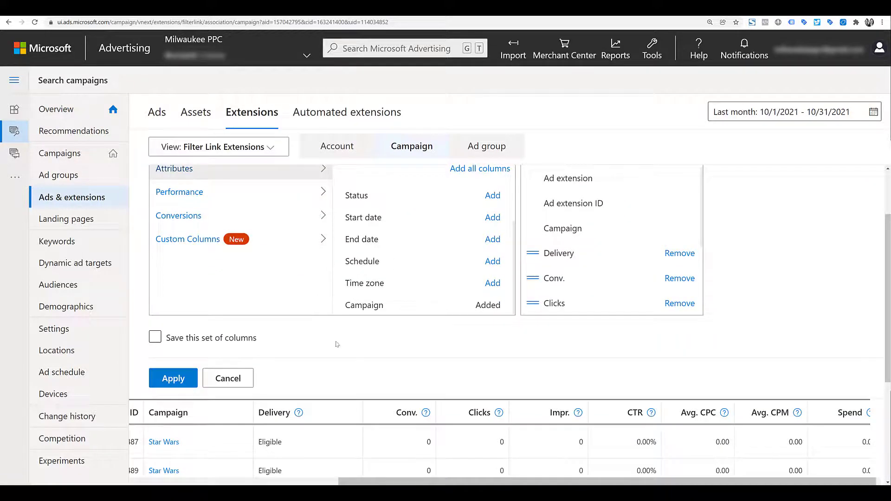
pyautogui.click(229, 378)
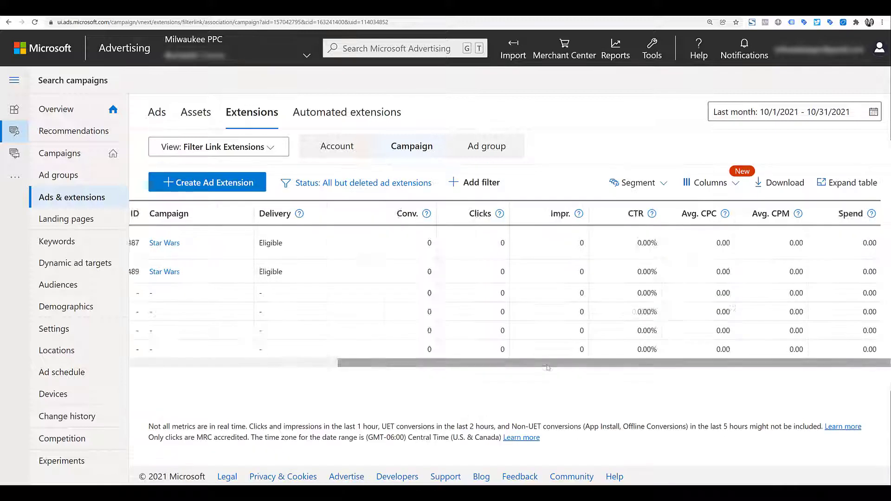